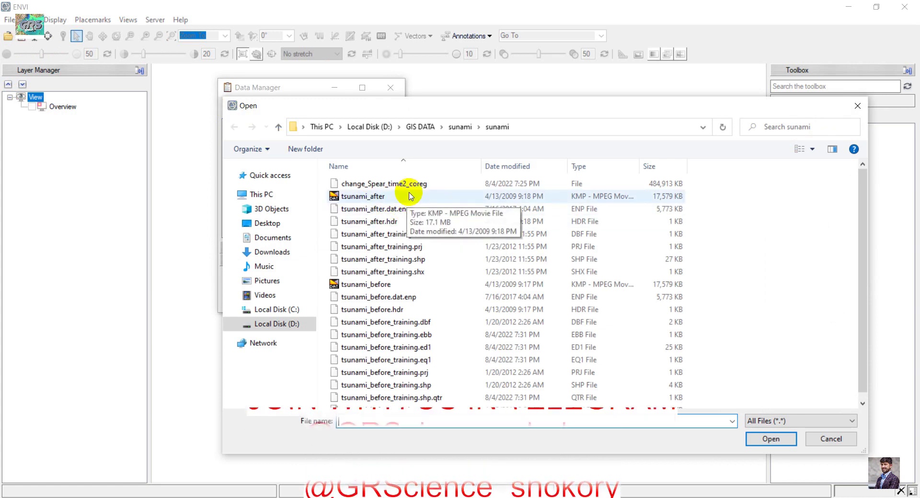
# - Open the tsunami_before and tsunami_after images from the sunami folder and close the Data Manager
pyautogui.click(402, 198)
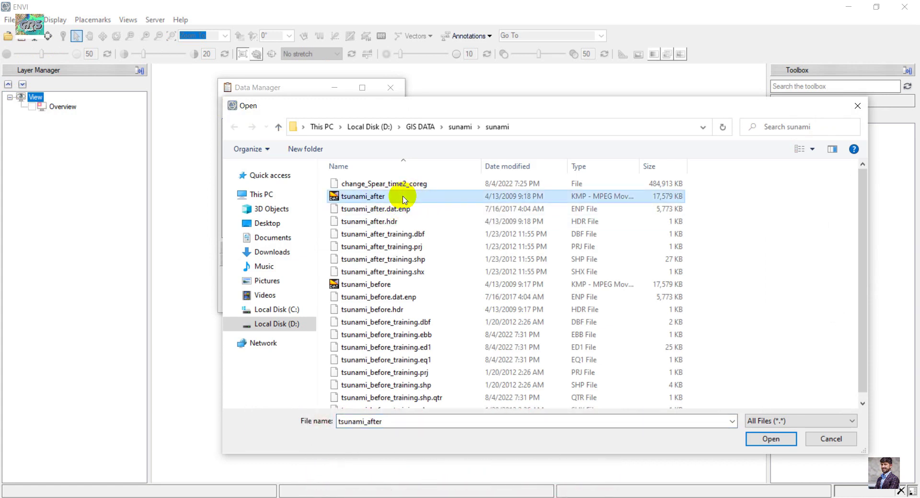
pyautogui.keyDown('ctrl'); pyautogui.click(387, 285); pyautogui.keyUp('ctrl')
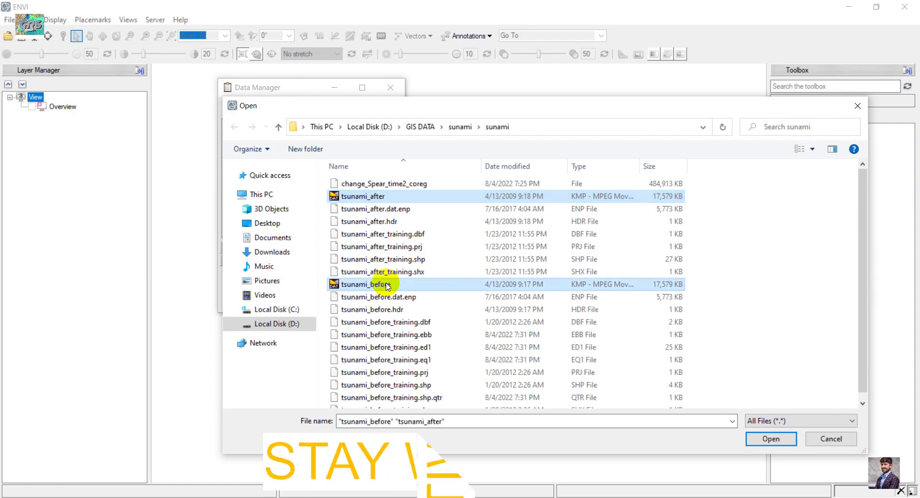
pyautogui.click(765, 440)
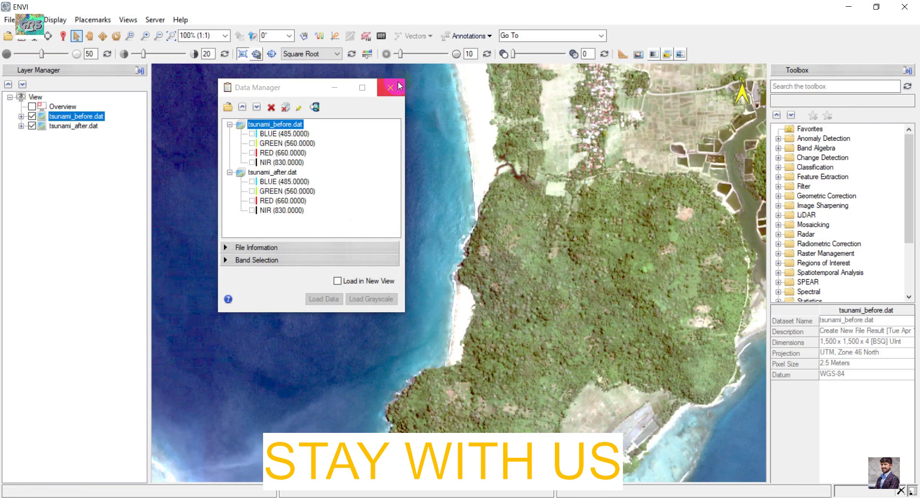
pyautogui.click(391, 87)
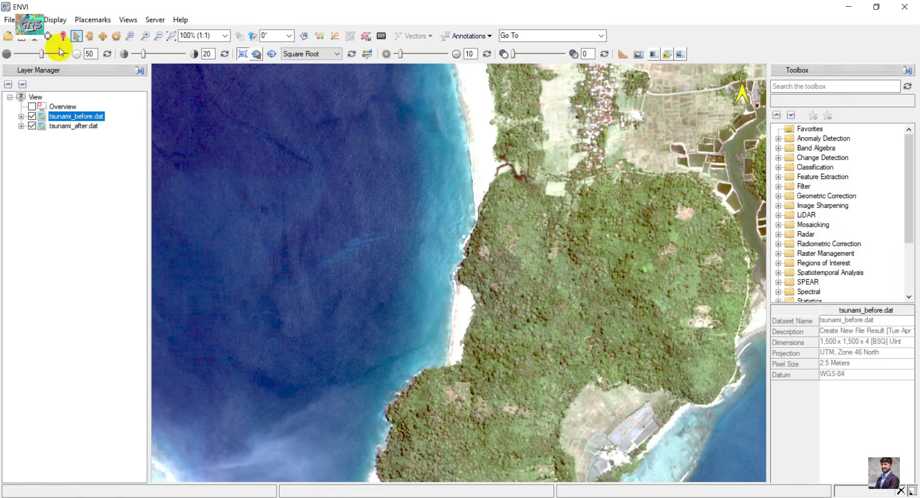
# - Inspect the coastline in the tsunami_before.dat image, then hide that layer to compare it with tsunami_after.dat
pyautogui.click(92, 37)
pyautogui.moveTo(550, 189)
pyautogui.mouseDown()
pyautogui.moveTo(431, 303)
pyautogui.moveTo(409, 371)
pyautogui.mouseUp()
pyautogui.scroll(-5, 380, 261)
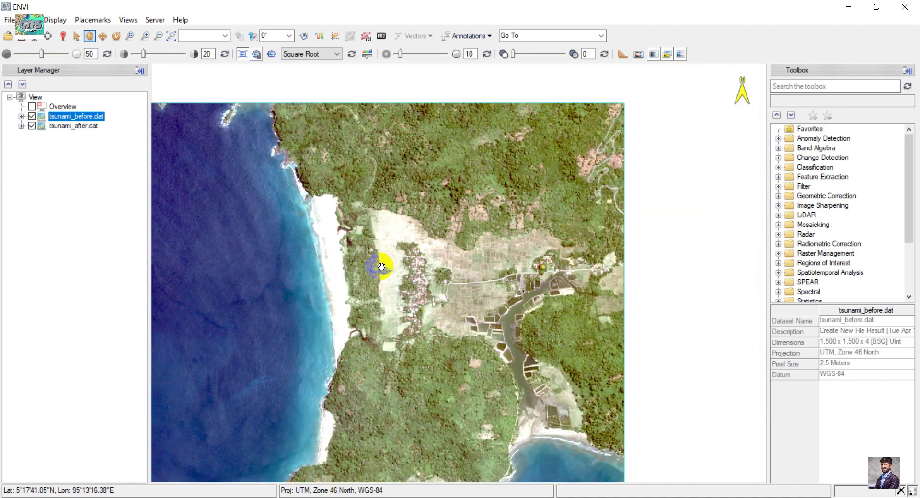
pyautogui.moveTo(382, 257); pyautogui.dragTo(421, 236)
pyautogui.scroll(3, 439, 215)
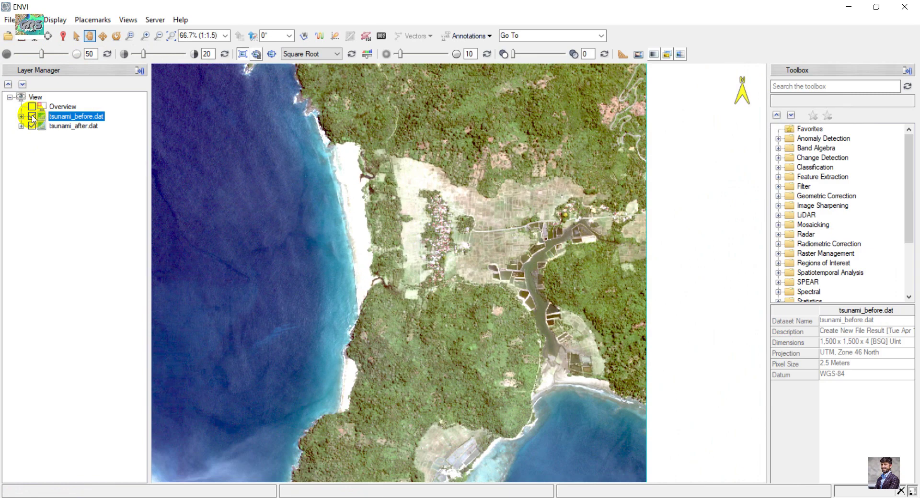
pyautogui.click(32, 116)
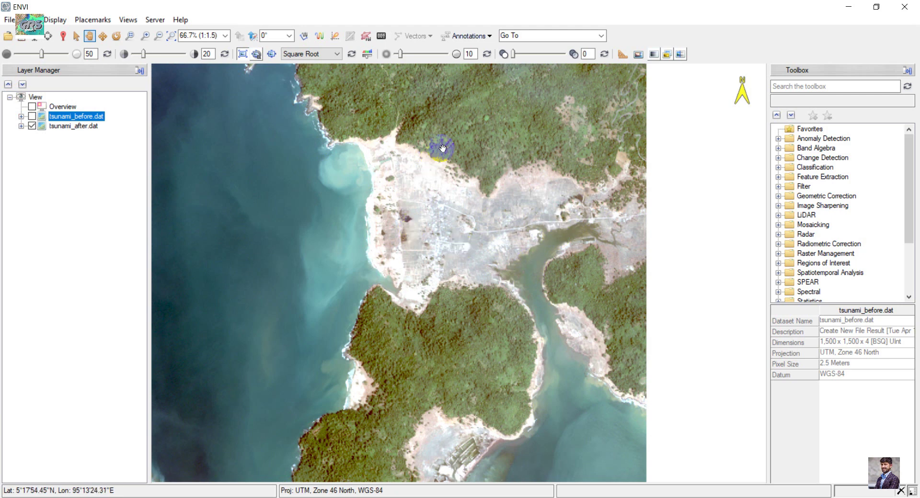
# - Search the toolbox for "image change" and start the Image Change Workflow
pyautogui.click(835, 83)
pyautogui.write('im')
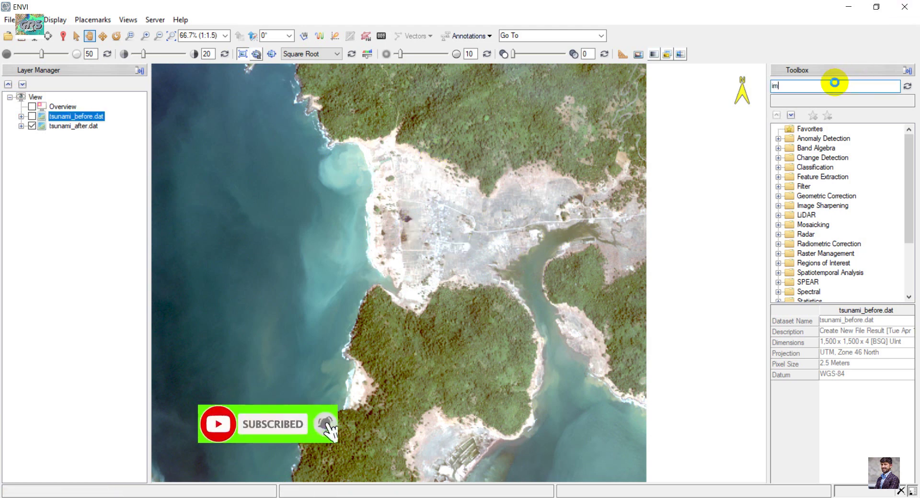
pyautogui.write('age c')
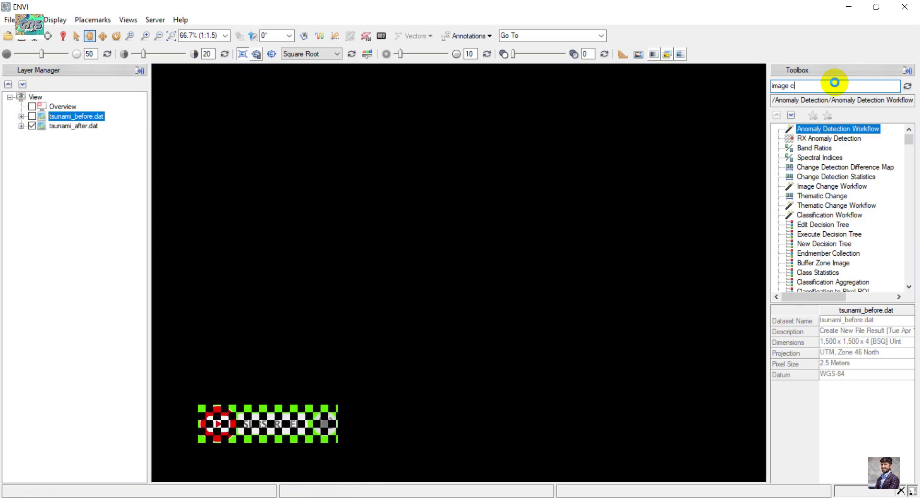
pyautogui.write('hange')
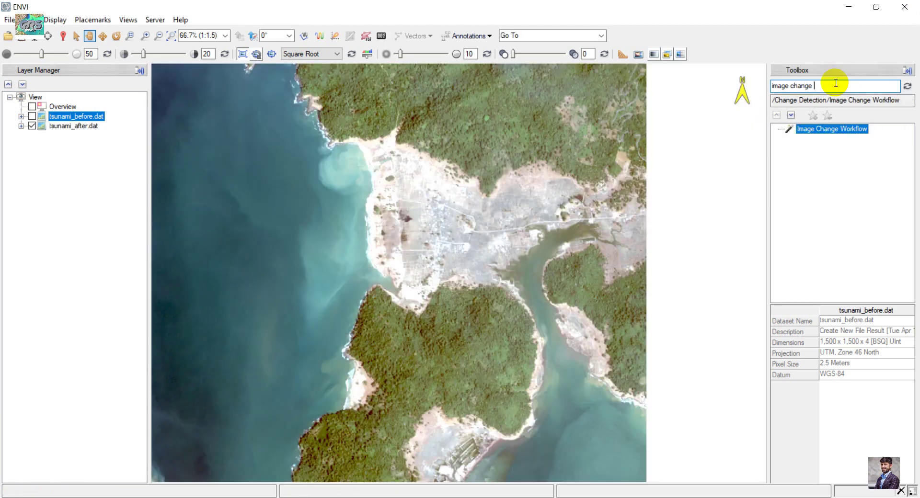
pyautogui.doubleClick(820, 127)
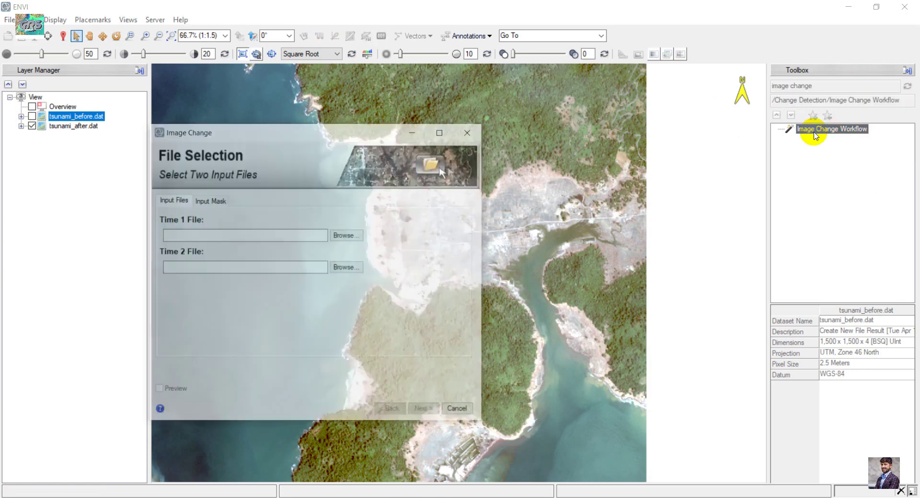
pyautogui.moveTo(225, 131); pyautogui.dragTo(315, 103)
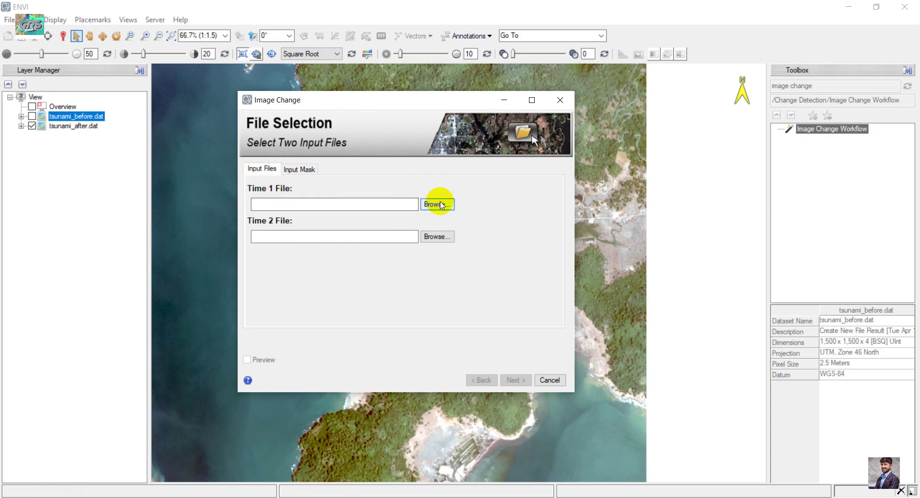
# - Set tsunami_before.dat as the Time 1 file and tsunami_after.dat as the Time 2 file, and continue to image registration
pyautogui.click(439, 204)
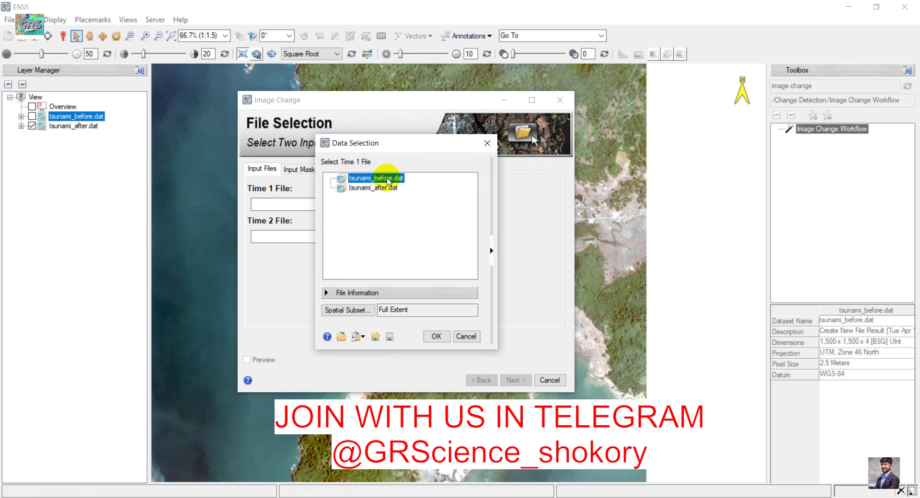
pyautogui.click(441, 335)
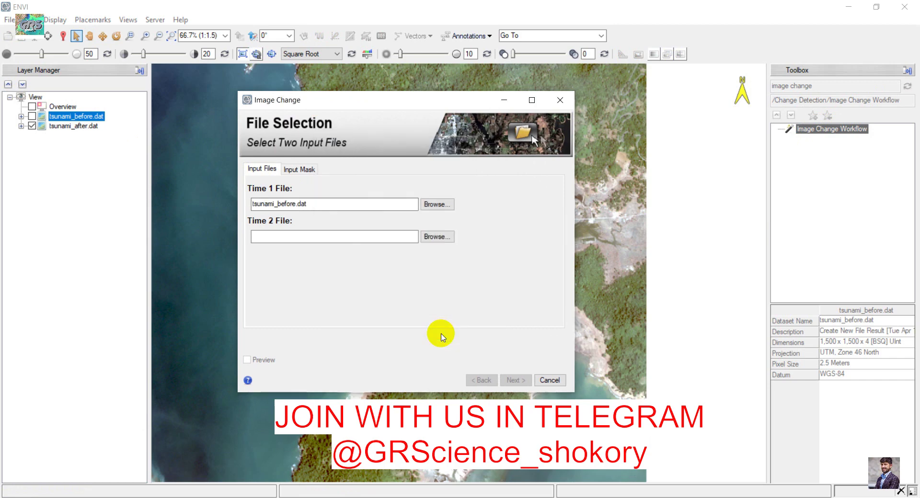
pyautogui.click(433, 237)
pyautogui.click(387, 198)
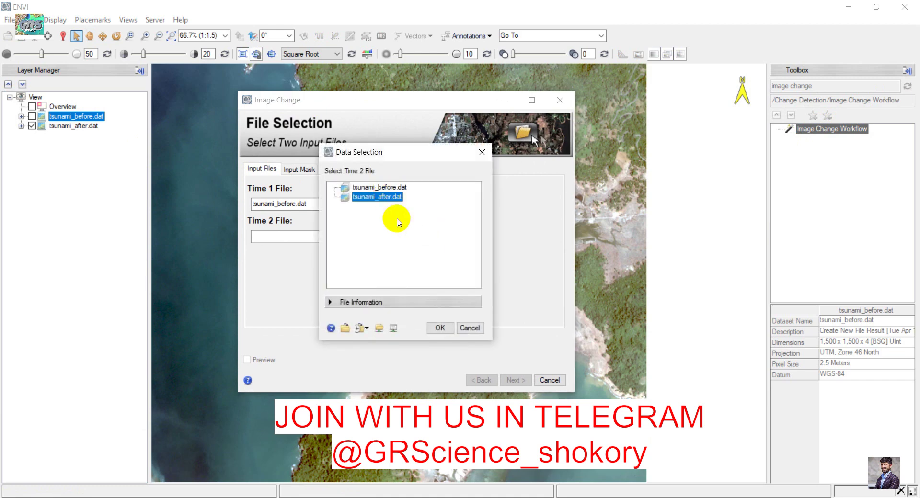
pyautogui.click(438, 327)
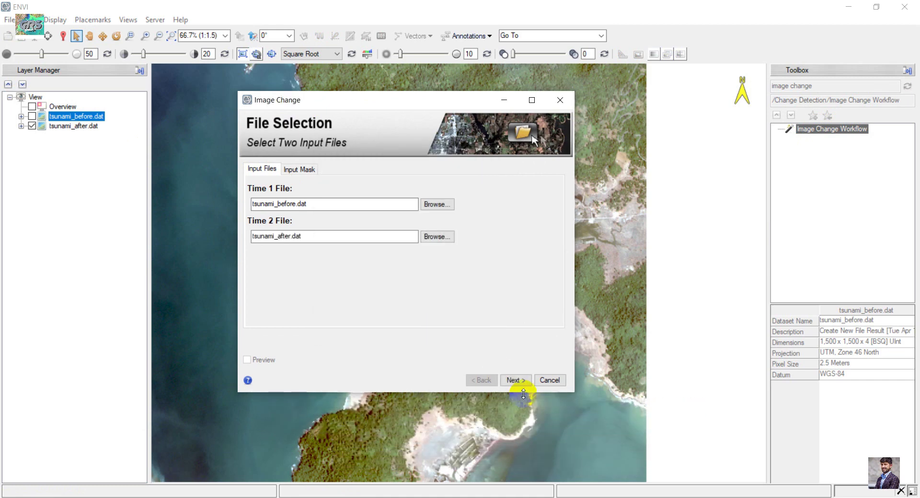
pyautogui.click(525, 383)
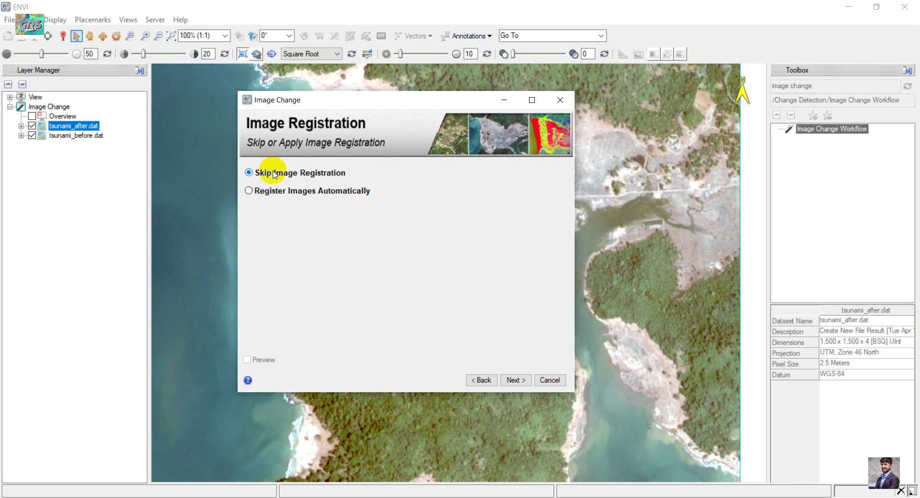
# - Skip image registration and choose Image Difference as the change method
pyautogui.click(512, 381)
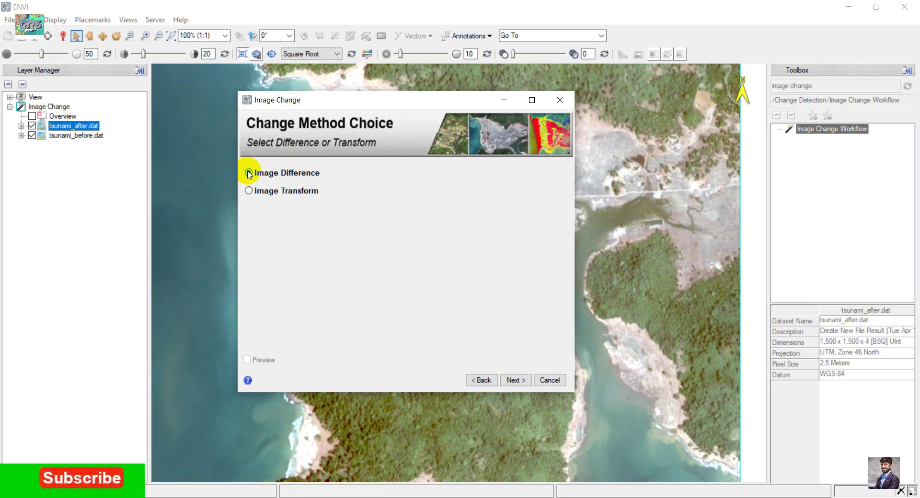
pyautogui.click(522, 380)
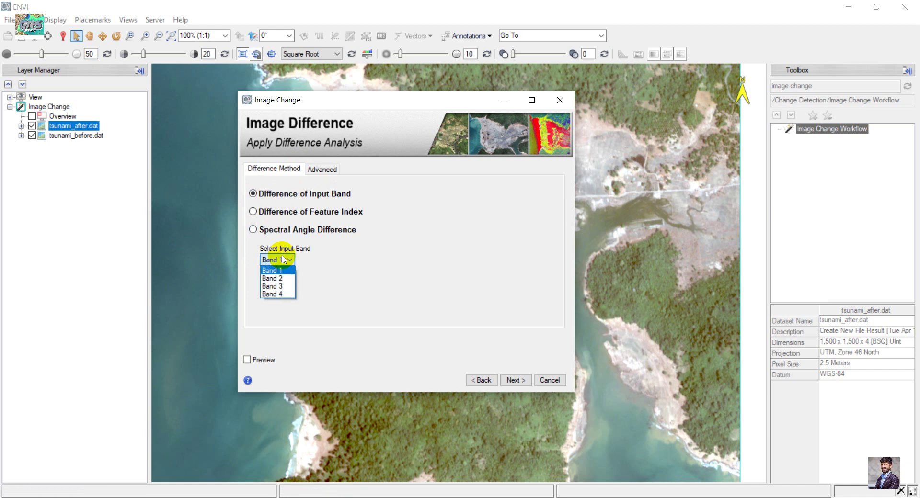
# - Run the difference analysis with Difference of Input Band, using Band 4 as the input band
pyautogui.click(443, 105)
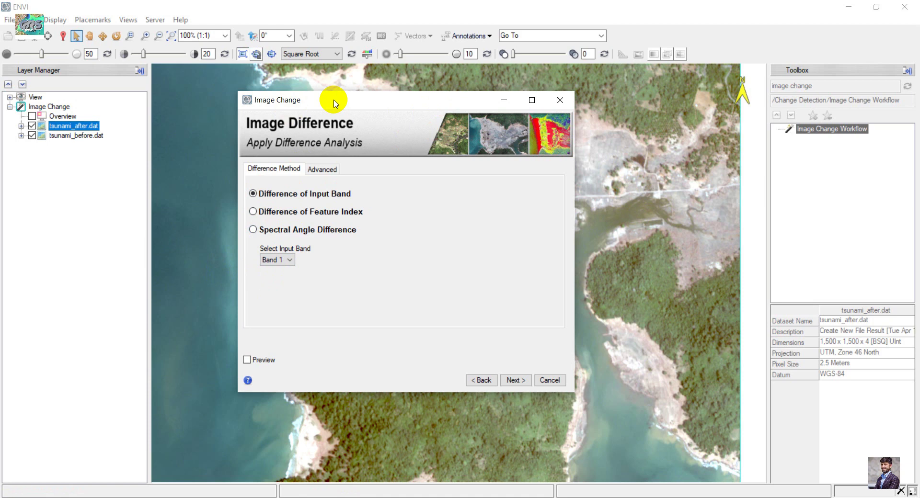
pyautogui.moveTo(334, 103); pyautogui.dragTo(218, 105)
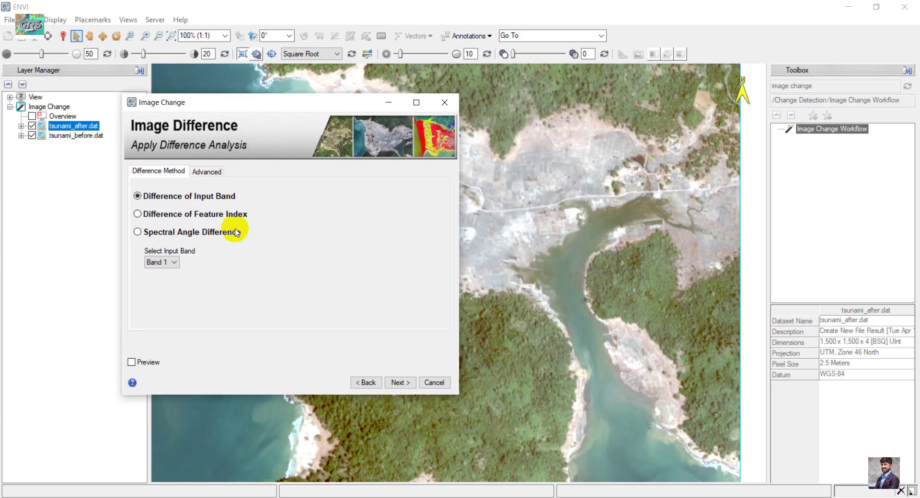
pyautogui.click(170, 264)
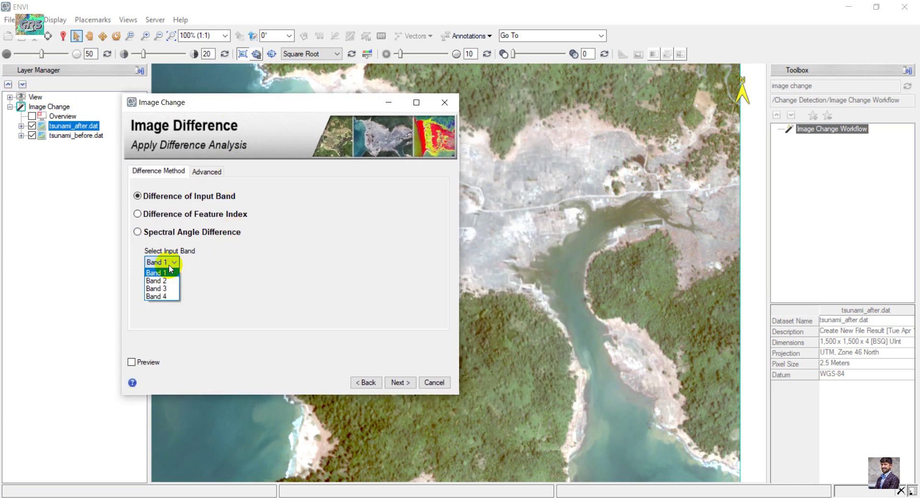
pyautogui.click(166, 298)
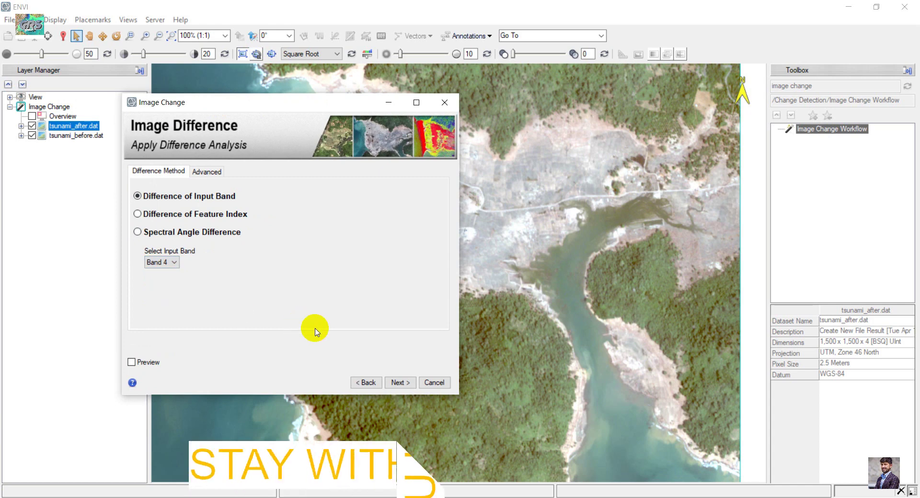
pyautogui.click(400, 386)
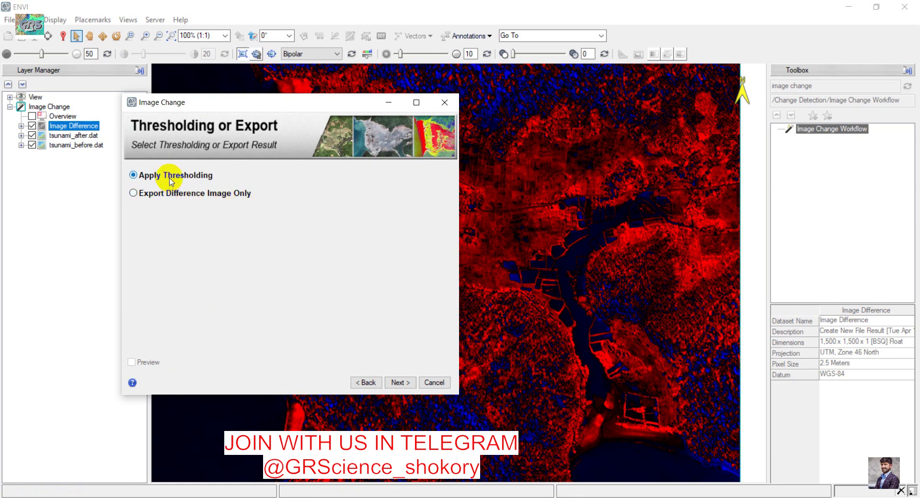
# - Apply auto-thresholding for Increase and Decrease with Otsu's method, and run cleanup with smooth kernel size 5 and aggregate minimum size 100
pyautogui.click(401, 383)
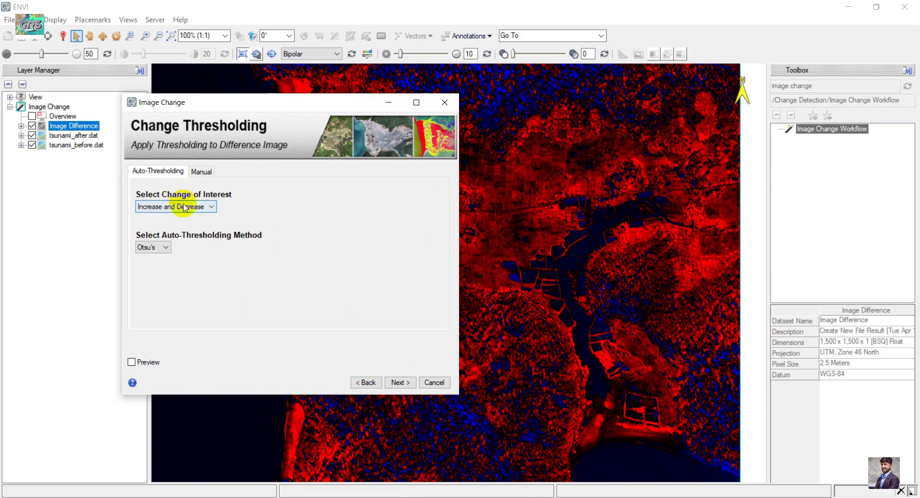
pyautogui.click(211, 208)
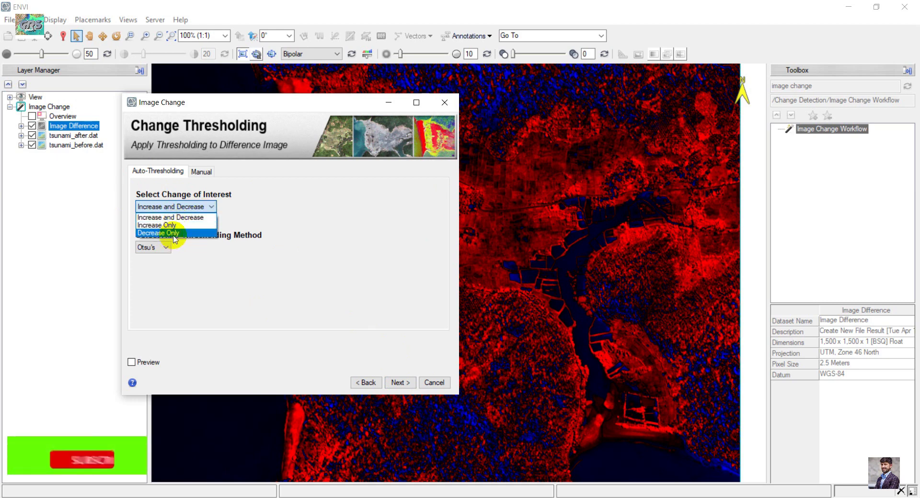
pyautogui.click(197, 217)
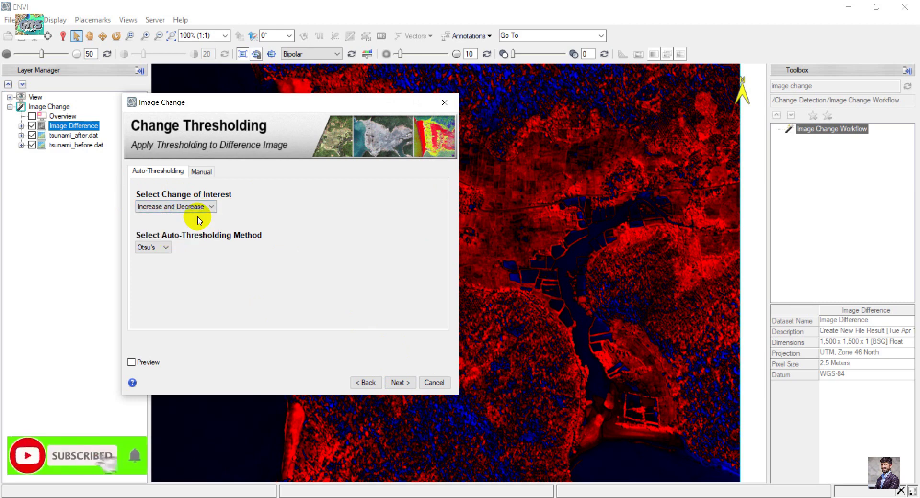
pyautogui.click(165, 249)
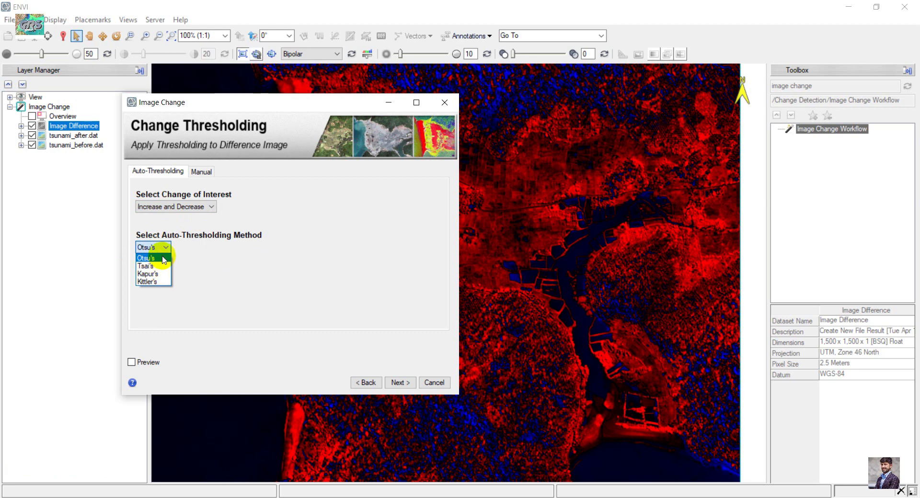
pyautogui.click(161, 259)
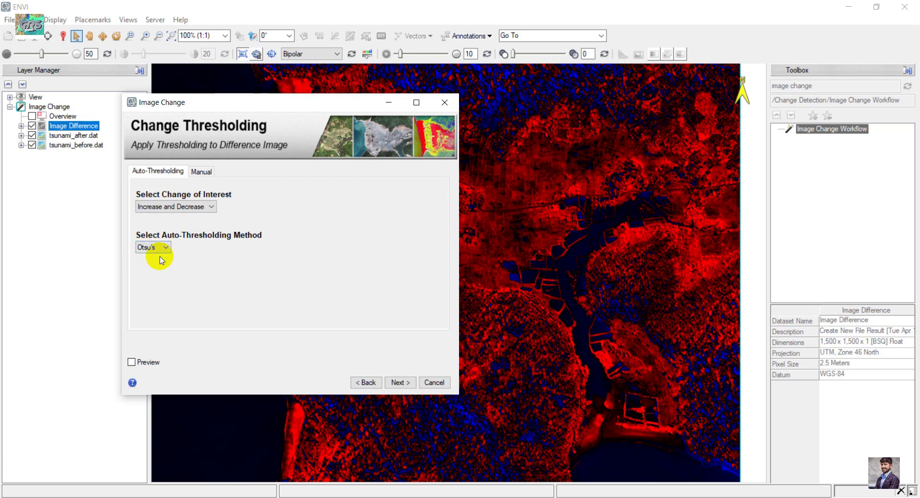
pyautogui.click(400, 382)
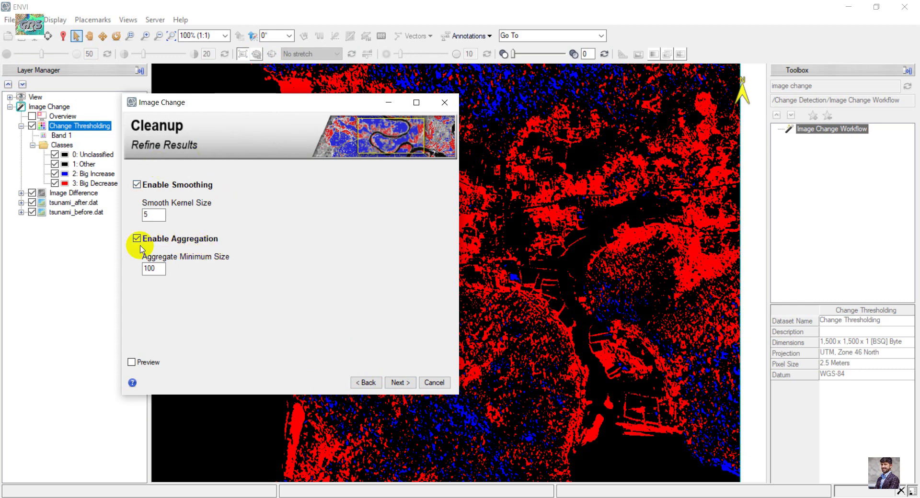
pyautogui.click(396, 382)
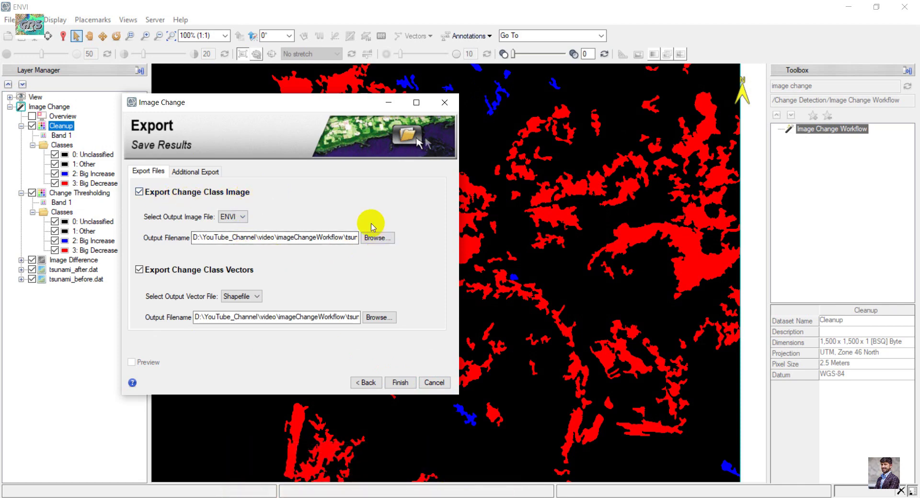
# - Set the ENVI change class image output file to IW1 in the imageChangeWorkflow folder and turn off the change class vector export
pyautogui.click(365, 238)
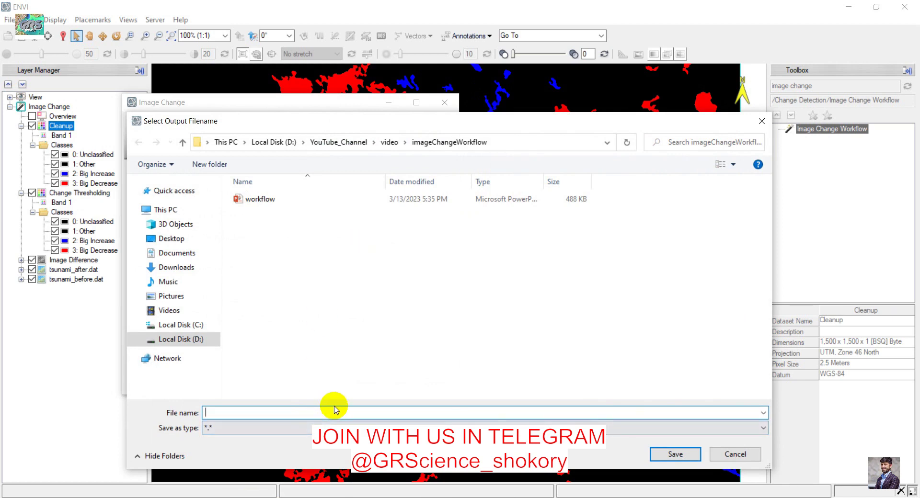
pyautogui.click(322, 414)
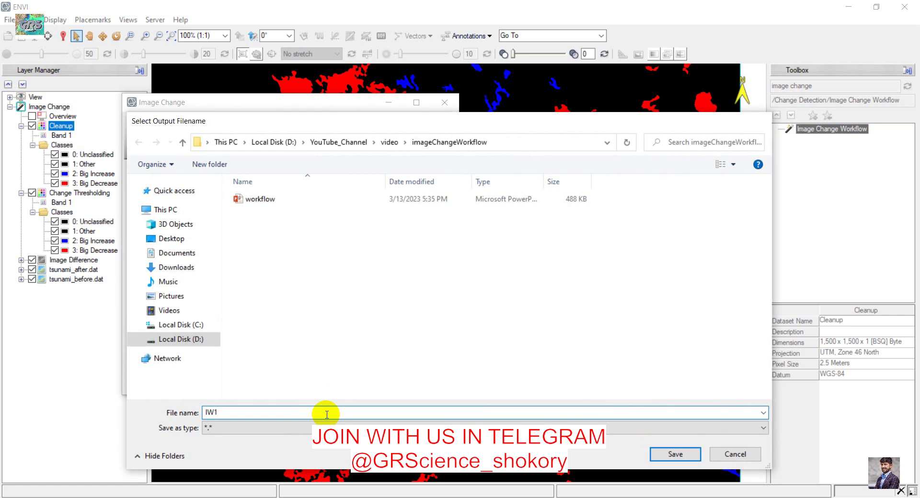
pyautogui.press('Return')
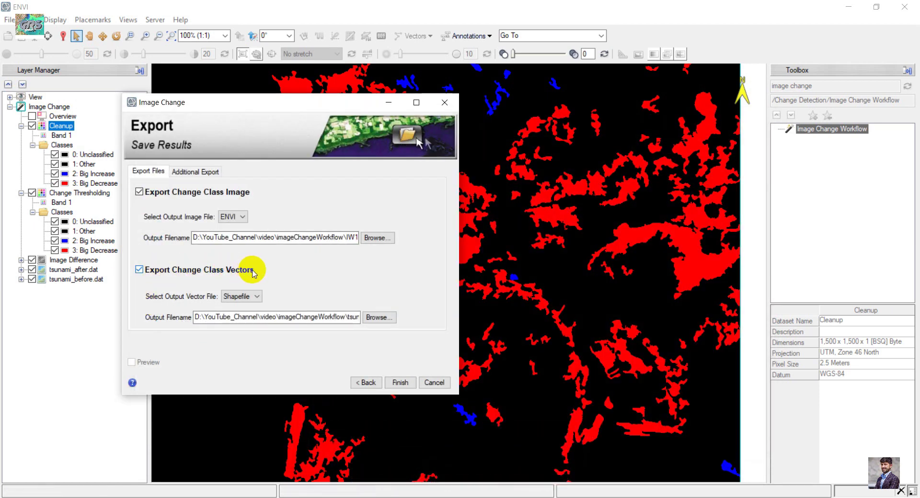
pyautogui.click(139, 270)
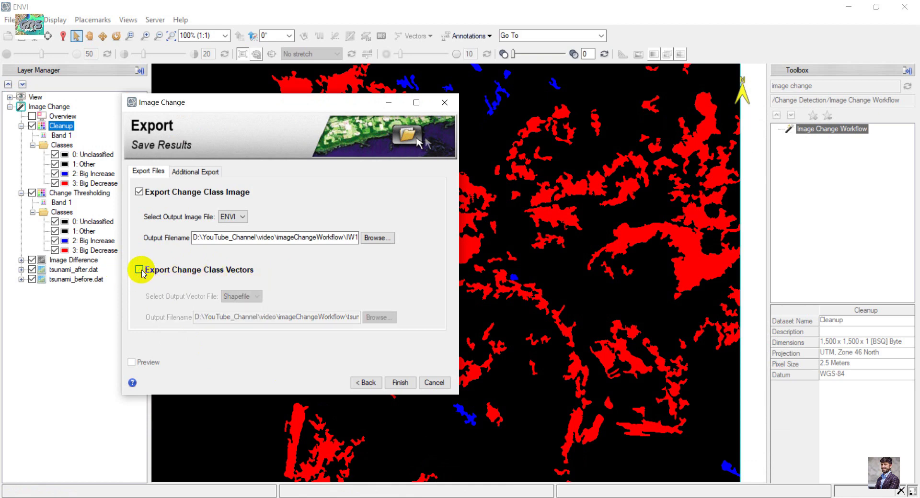
# - Finish the change class image export and hide the Unclassified and Other classes of IW1.dat
pyautogui.click(397, 380)
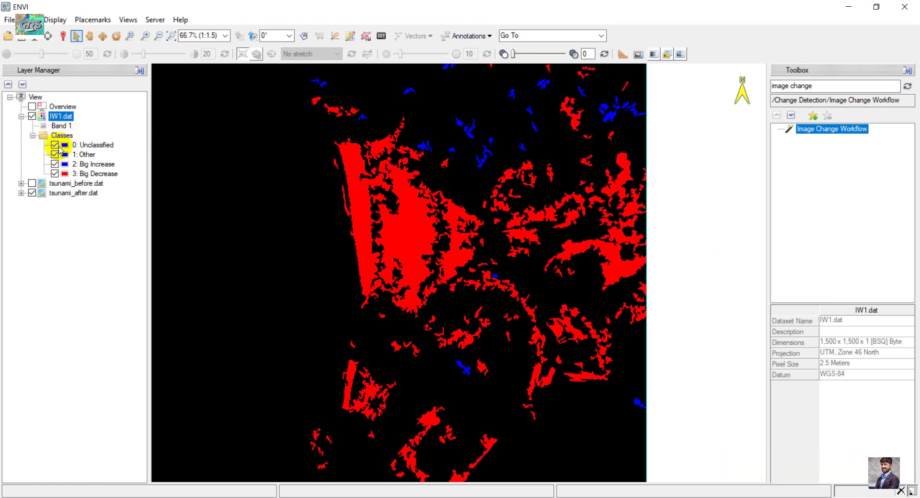
pyautogui.click(53, 147)
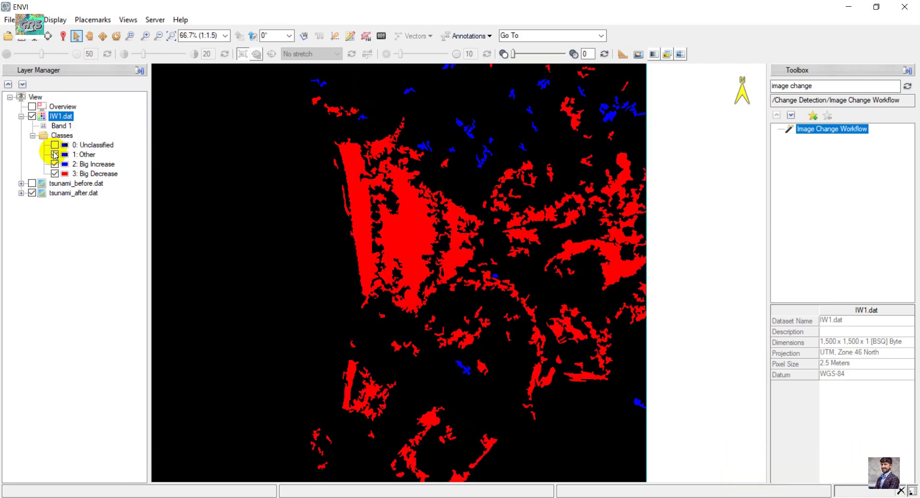
pyautogui.click(54, 154)
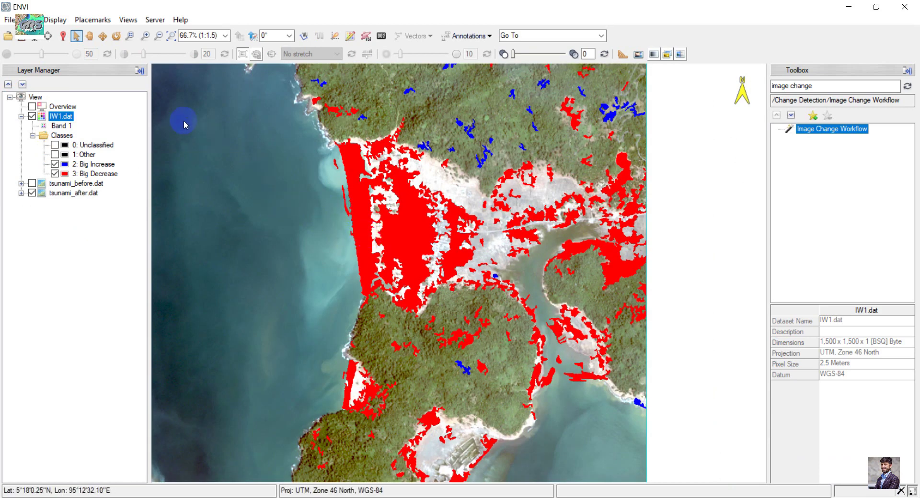
# - Examine the Big Increase and Big Decrease areas of IW1.dat over the after-tsunami image, up close and at full extent
pyautogui.click(88, 37)
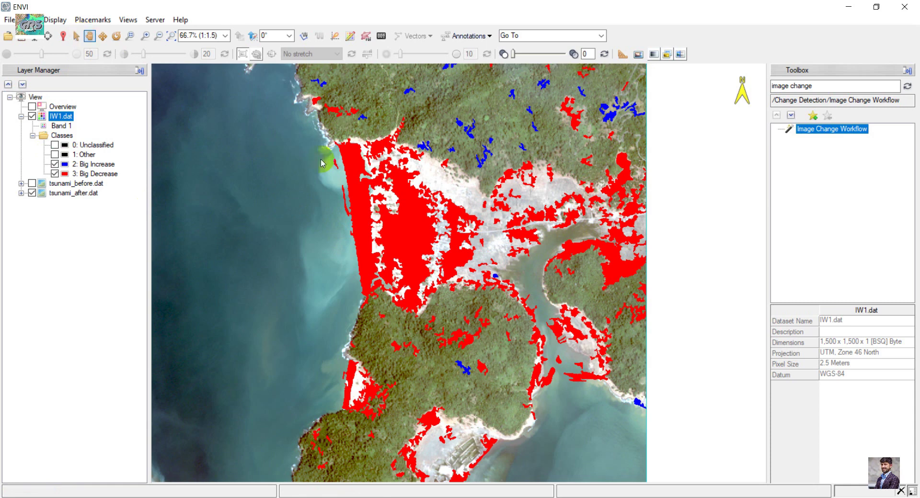
pyautogui.click(443, 252)
pyautogui.moveTo(444, 251)
pyautogui.mouseDown()
pyautogui.moveTo(359, 288)
pyautogui.moveTo(390, 266)
pyautogui.mouseUp()
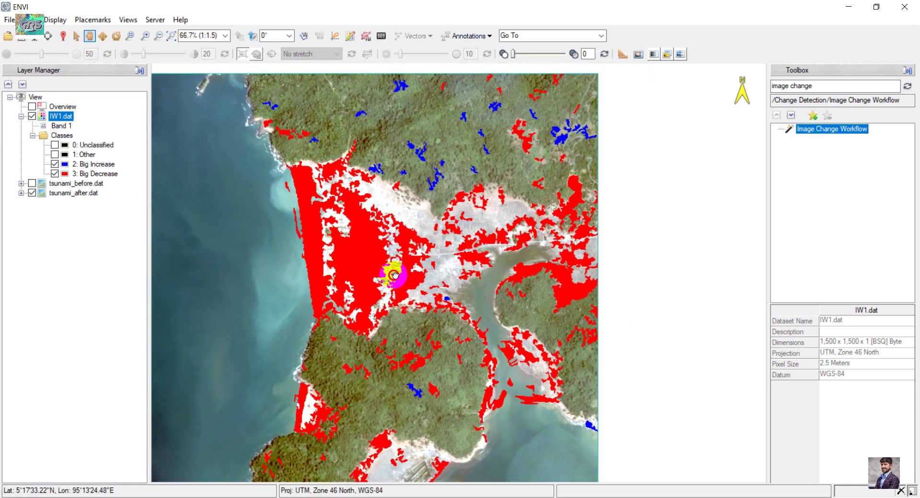
pyautogui.click(359, 226)
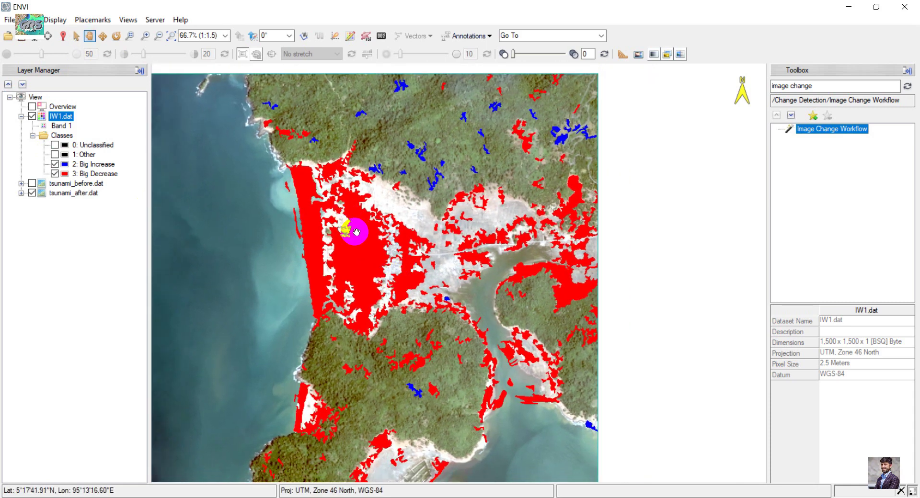
pyautogui.moveTo(452, 138); pyautogui.dragTo(425, 228)
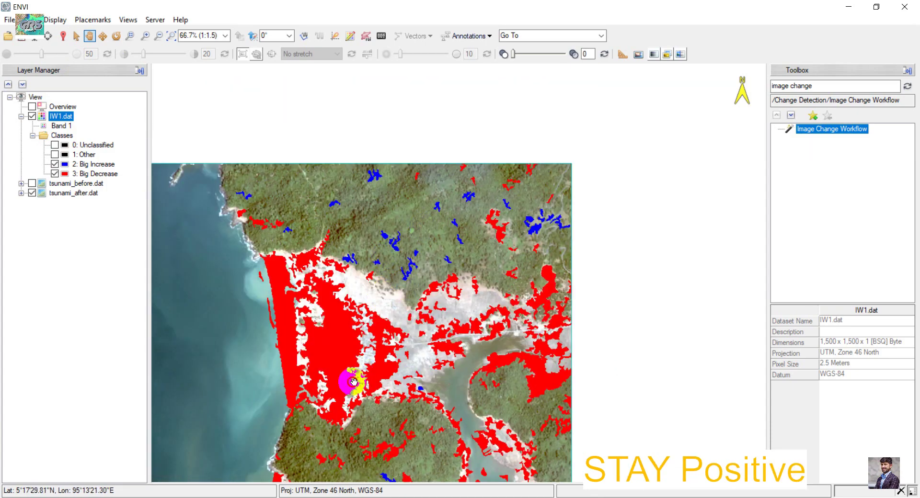
pyautogui.moveTo(354, 379); pyautogui.dragTo(400, 290)
pyautogui.click(354, 266)
pyautogui.scroll(-4, 365, 260)
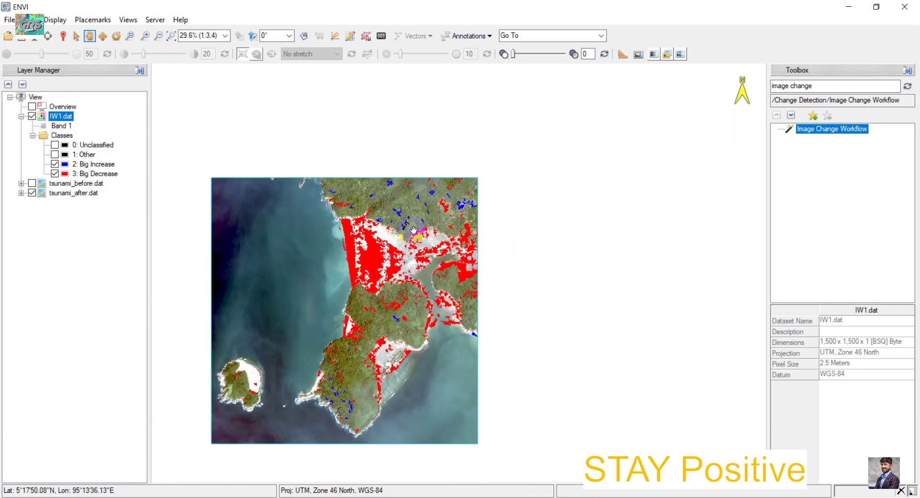
pyautogui.scroll(3, 413, 230)
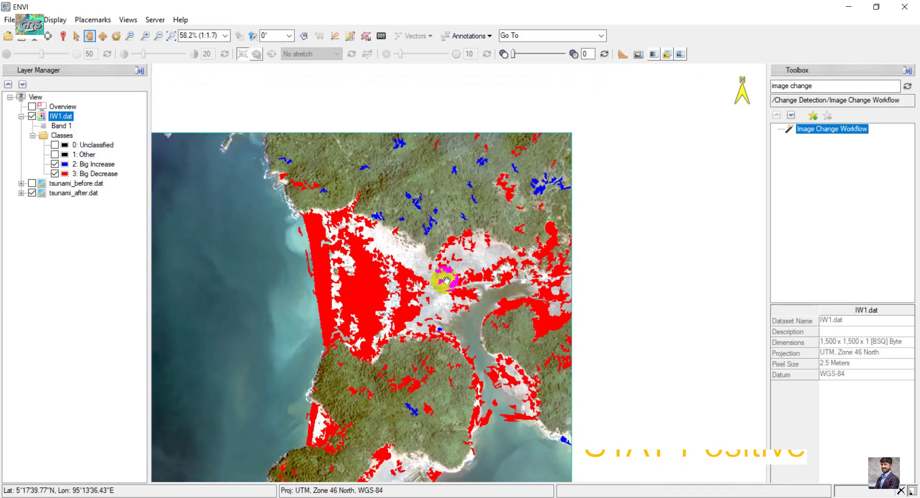
pyautogui.scroll(-2, 446, 280)
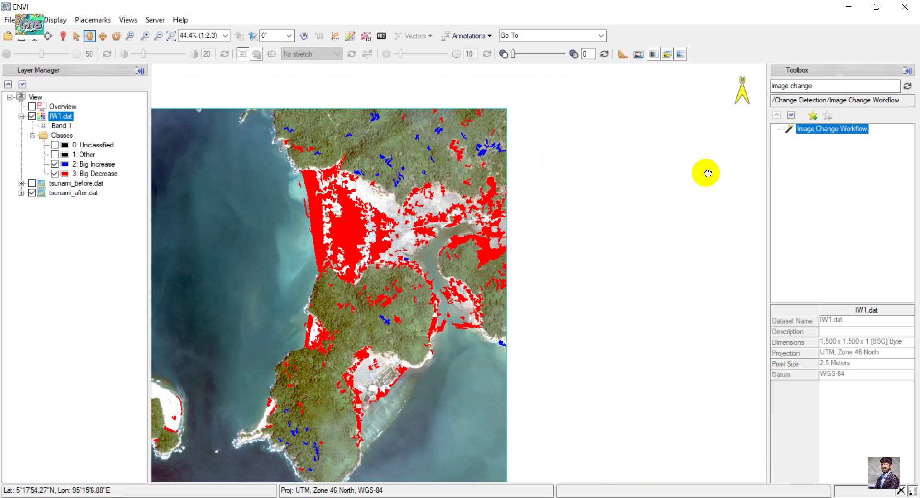
# - Start a new Image Change Workflow with tsunami_before.dat as the Time 1 file and tsunami_after.dat as the Time 2 file
pyautogui.doubleClick(816, 130)
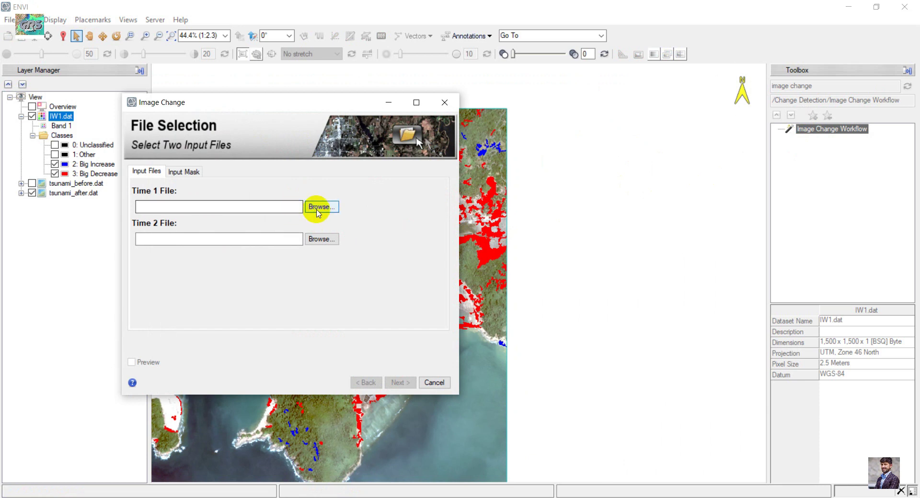
pyautogui.click(317, 208)
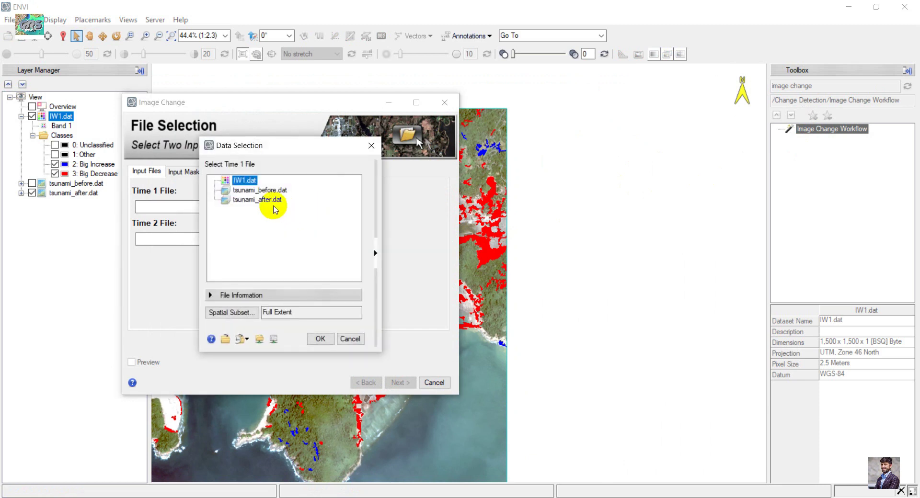
pyautogui.doubleClick(269, 191)
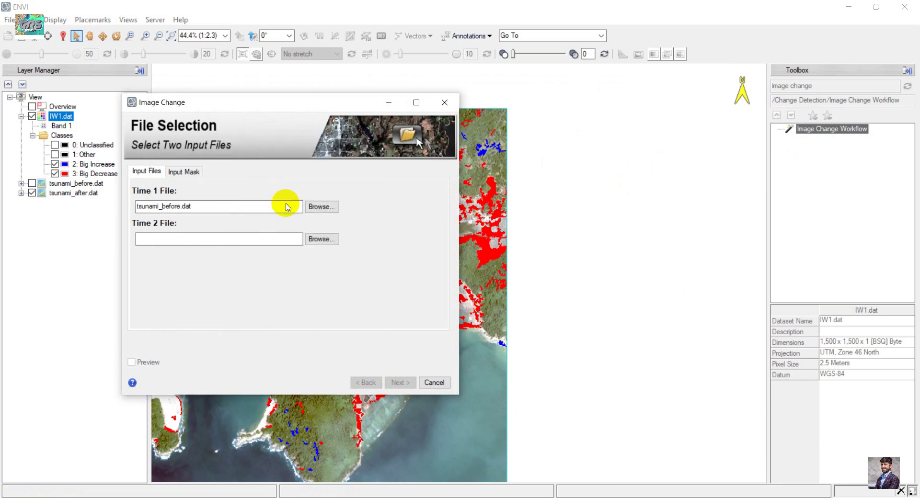
pyautogui.click(319, 241)
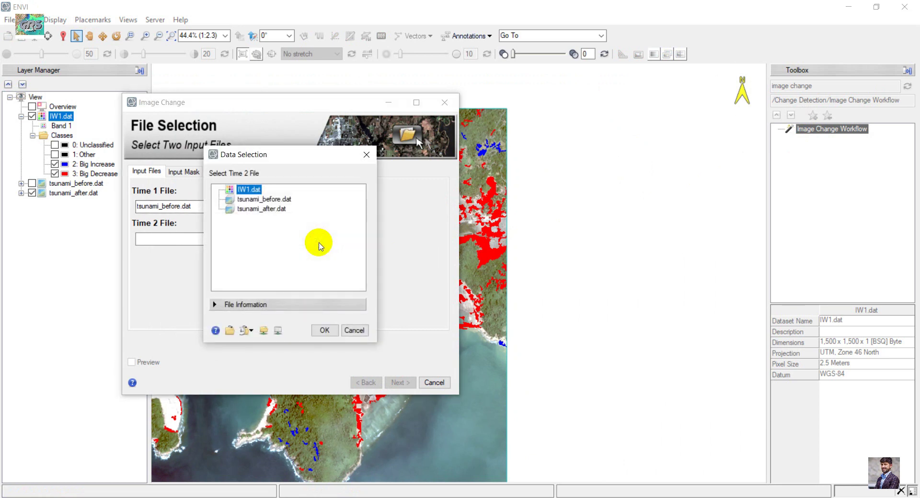
pyautogui.doubleClick(265, 210)
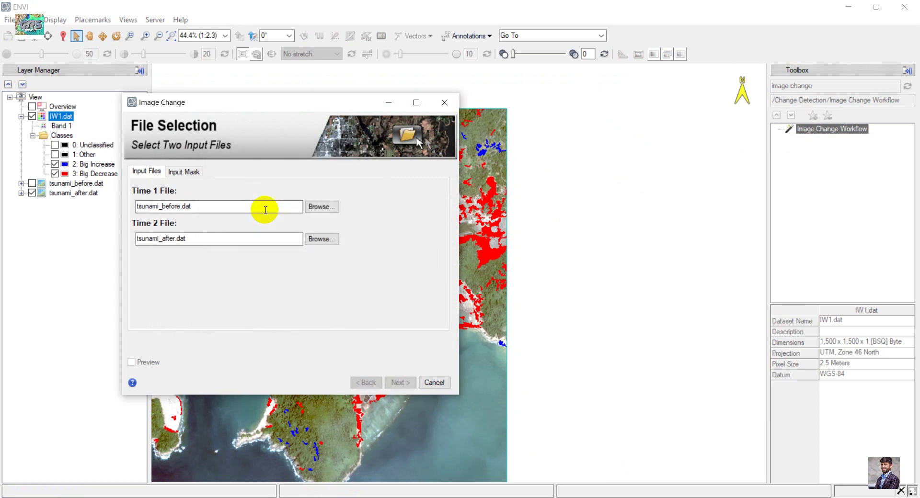
pyautogui.click(409, 385)
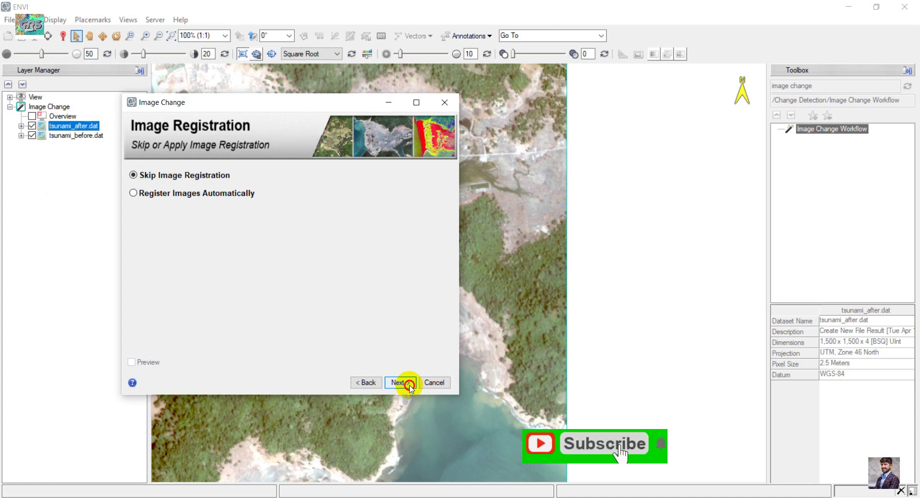
# - Skip image registration and run an Image Difference using Difference of Feature Index with Vegetation Index (NDVI)
pyautogui.click(410, 386)
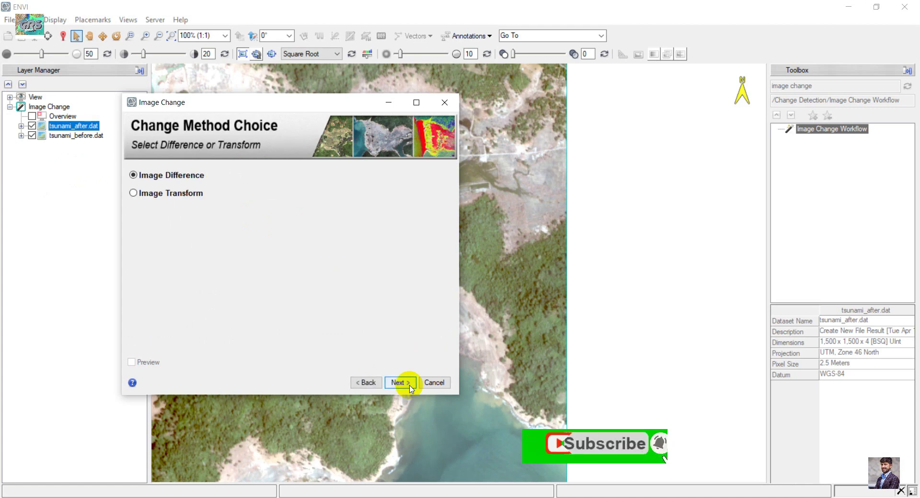
pyautogui.click(410, 385)
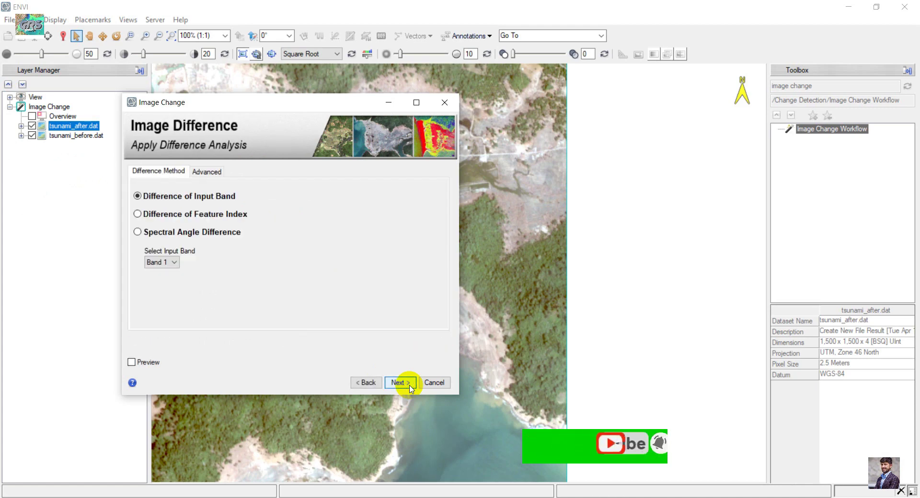
pyautogui.click(219, 216)
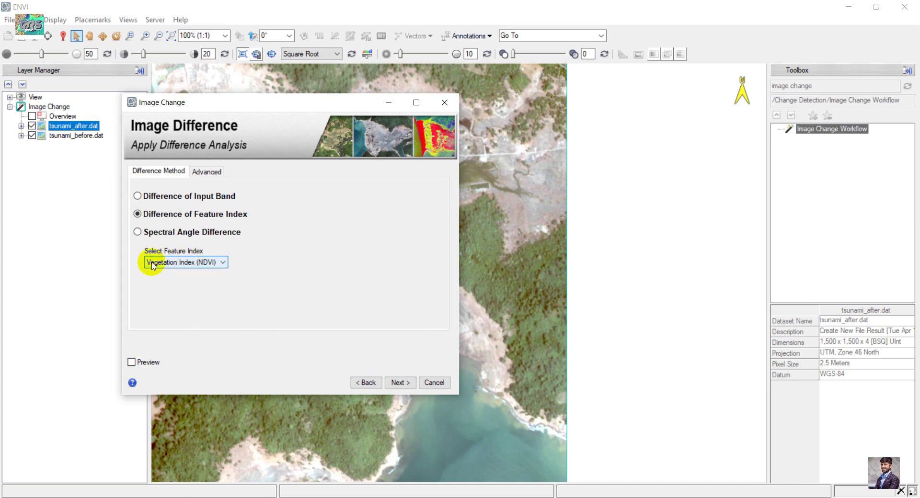
pyautogui.click(220, 265)
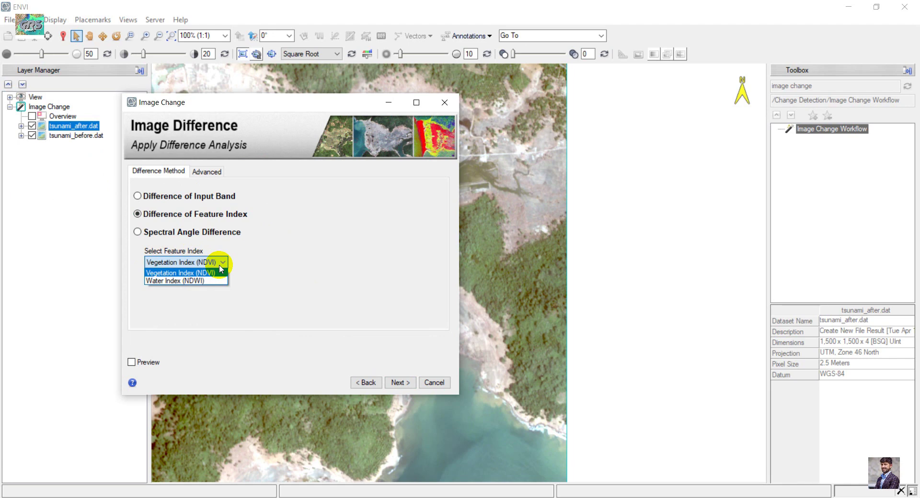
pyautogui.click(203, 272)
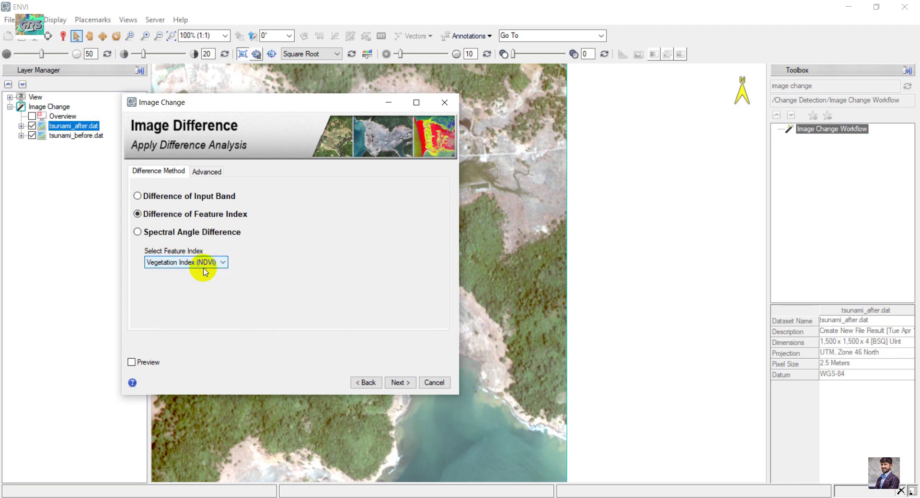
pyautogui.click(399, 382)
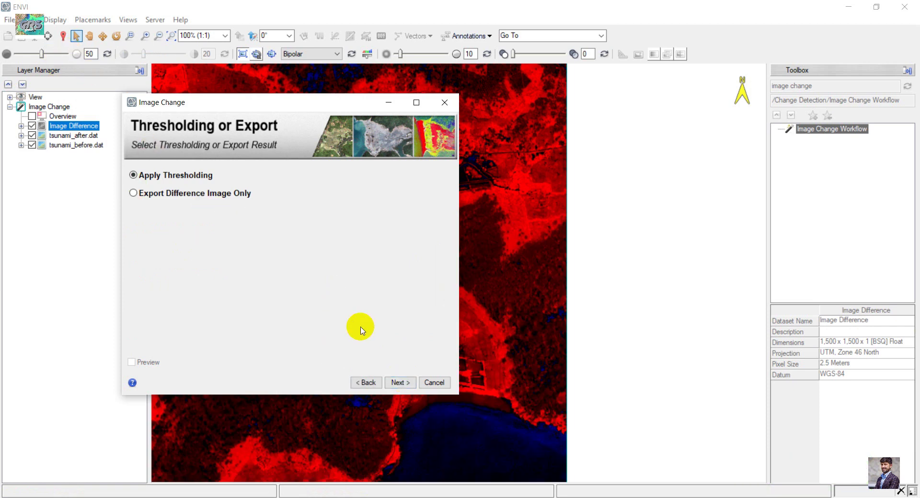
# - Apply auto-thresholding for Increase and Decrease with Otsu's method, and clean up with smooth kernel size 5 and aggregate minimum size 100
pyautogui.click(396, 381)
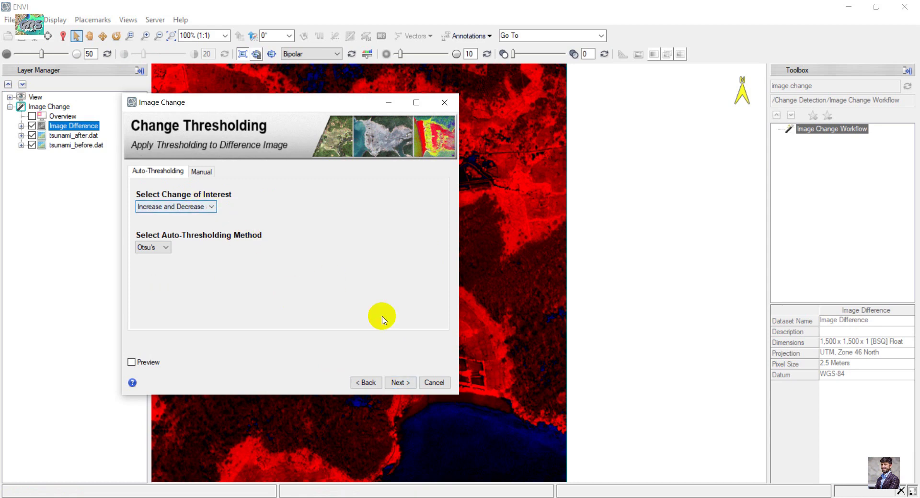
pyautogui.click(406, 387)
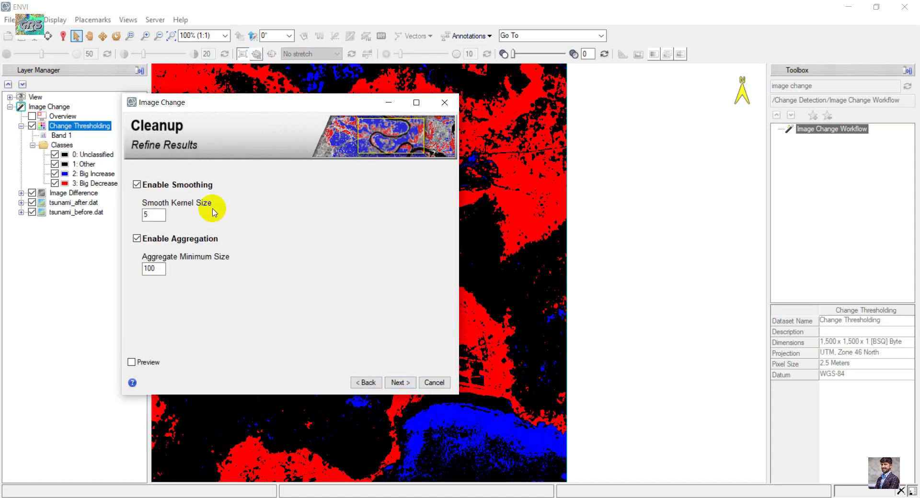
pyautogui.click(408, 386)
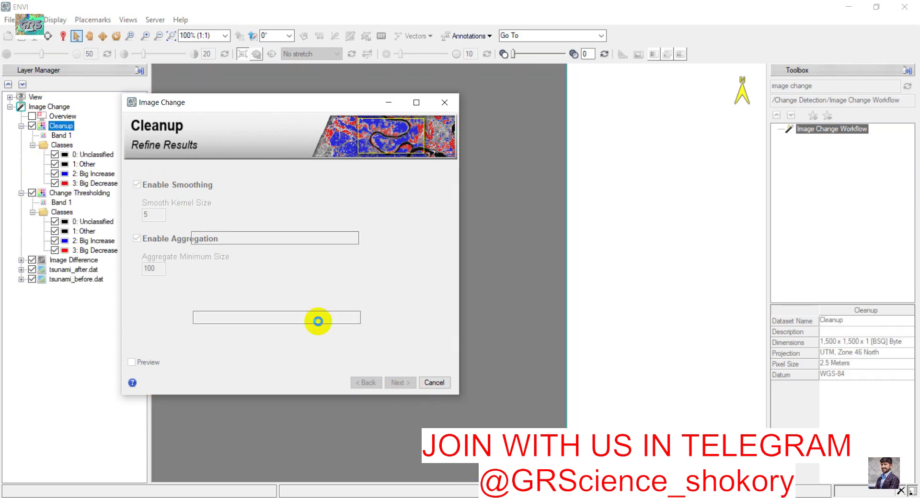
# - Export only the change class image in ENVI format as IW2 in the imageChangeWorkflow folder, without the change class vectors
pyautogui.click(139, 269)
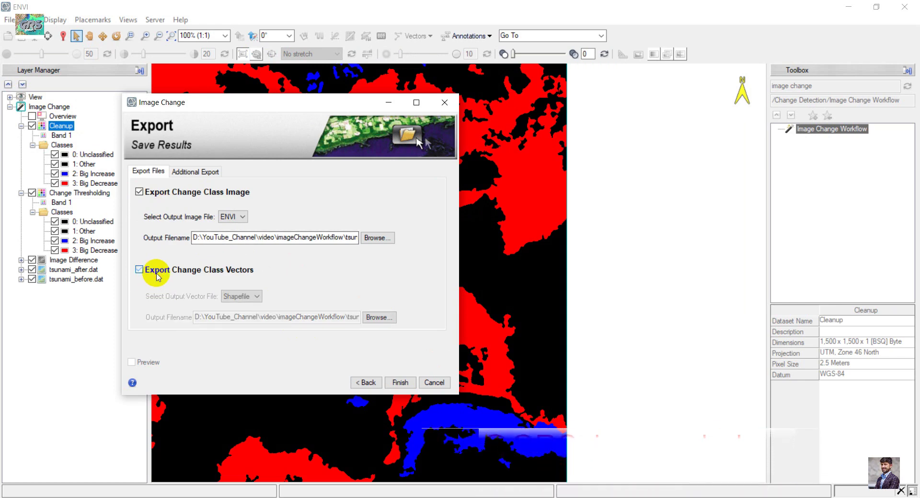
pyautogui.click(378, 239)
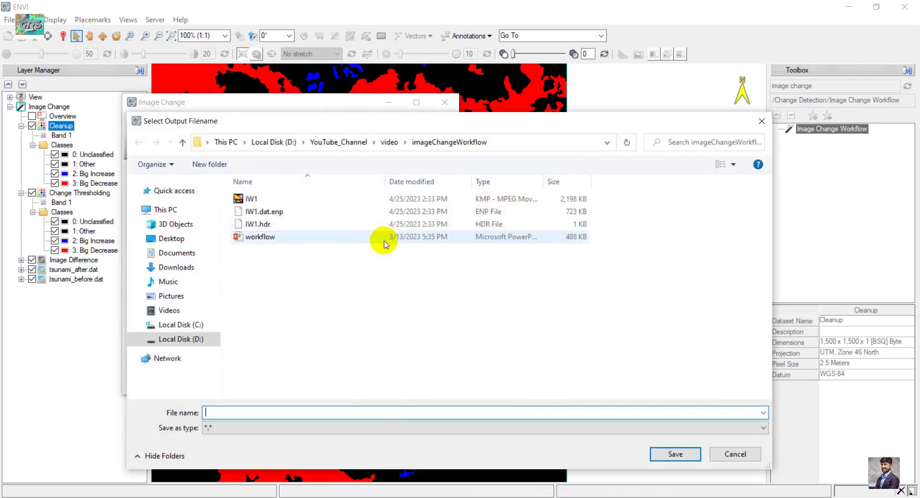
pyautogui.click(291, 202)
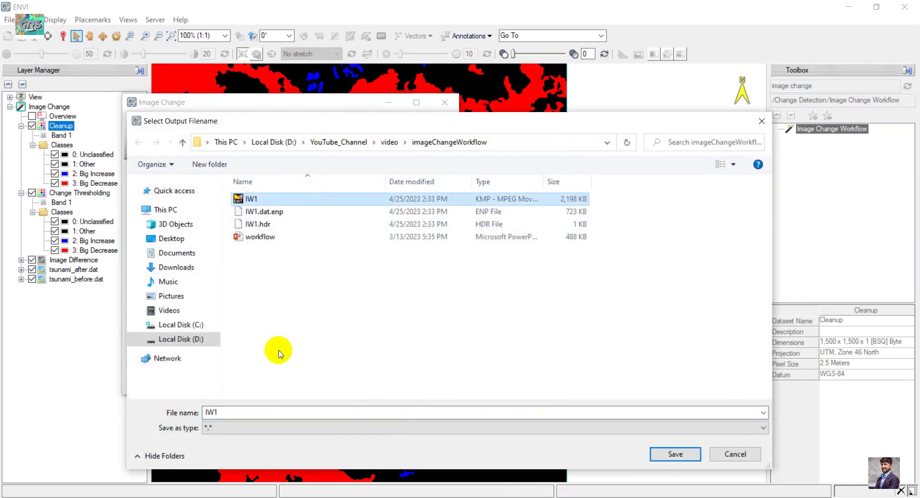
pyautogui.doubleClick(281, 412)
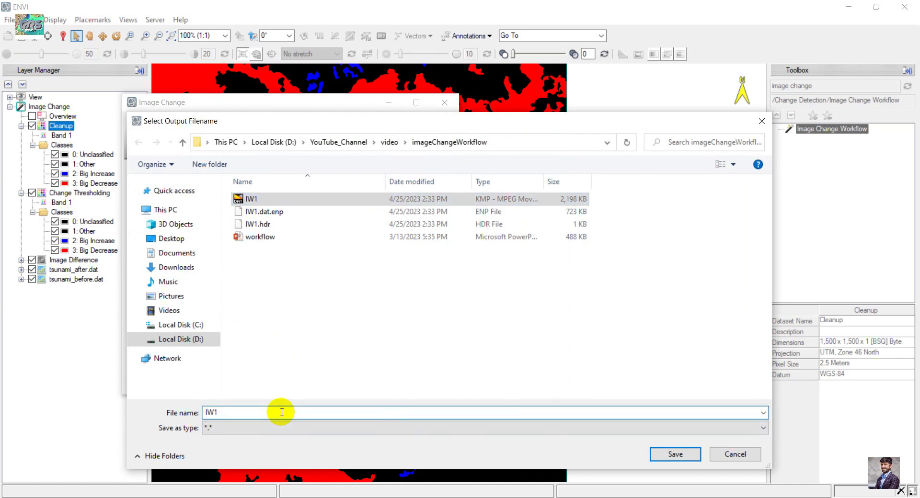
pyautogui.press('BackSpace')
pyautogui.write('2')
pyautogui.press('Return')
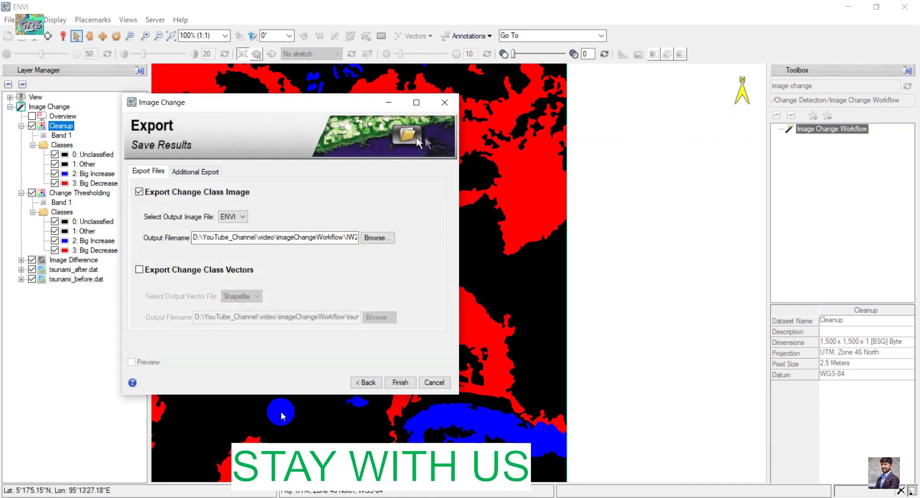
pyautogui.click(400, 383)
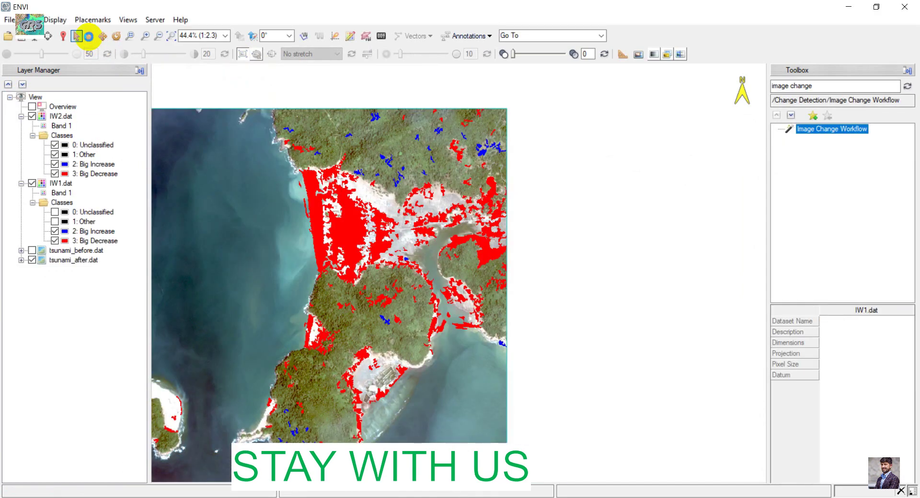
# - Hide the IW1.dat layer and the Unclassified and Other classes of IW2.dat, and inspect the NDVI changes over the after-tsunami image
pyautogui.click(89, 36)
pyautogui.moveTo(506, 271); pyautogui.dragTo(304, 318)
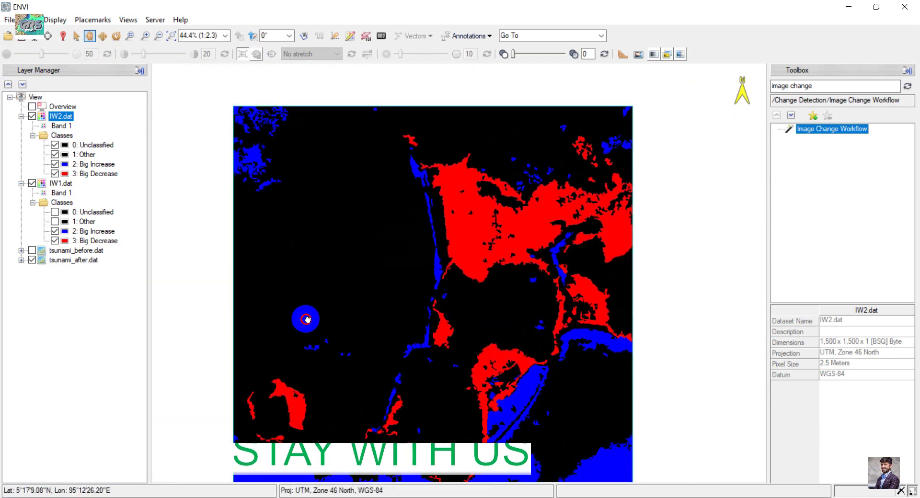
pyautogui.click(32, 184)
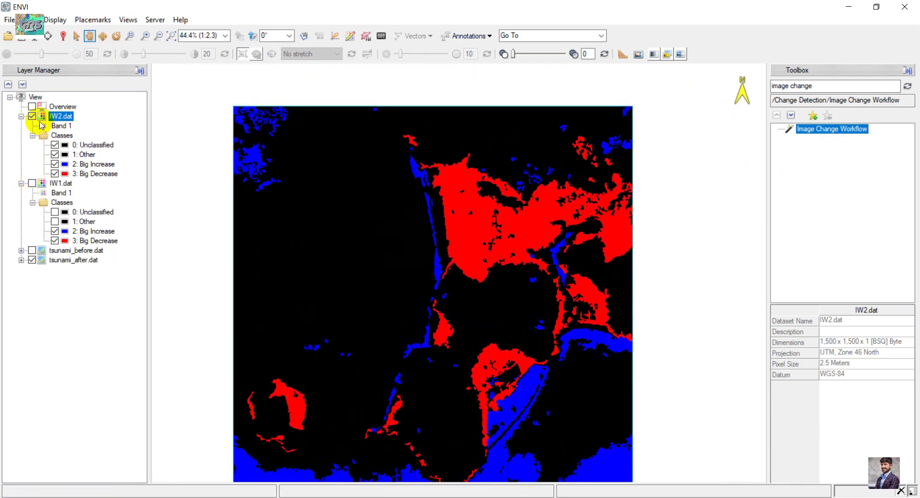
pyautogui.click(55, 144)
pyautogui.click(54, 154)
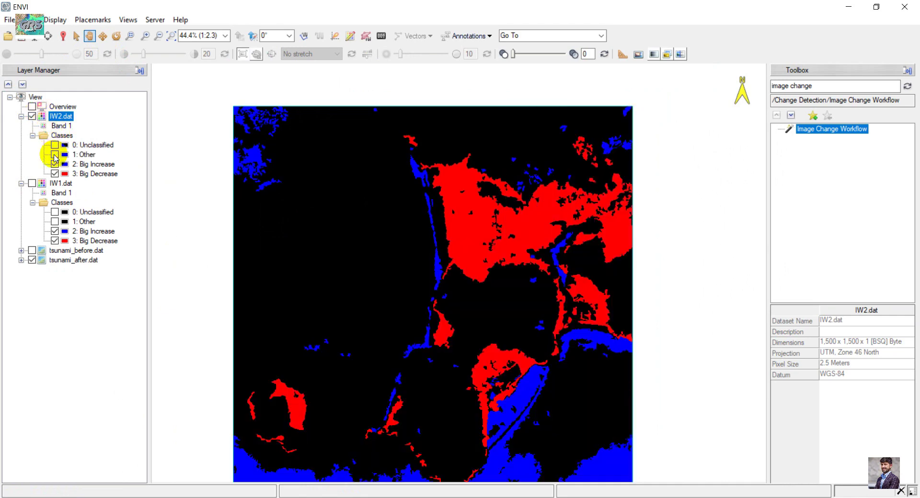
pyautogui.click(472, 263)
pyautogui.moveTo(506, 260); pyautogui.dragTo(495, 95)
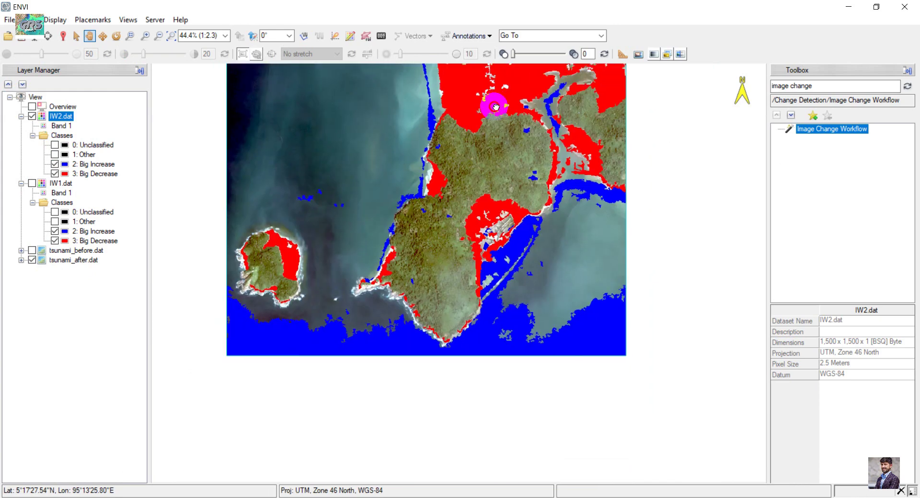
# - Examine the NDVI Big Increase and Big Decrease areas, toggling the IW2.dat layer to compare them with the after-tsunami image
pyautogui.moveTo(496, 159); pyautogui.dragTo(429, 279)
pyautogui.scroll(-2, 383, 246)
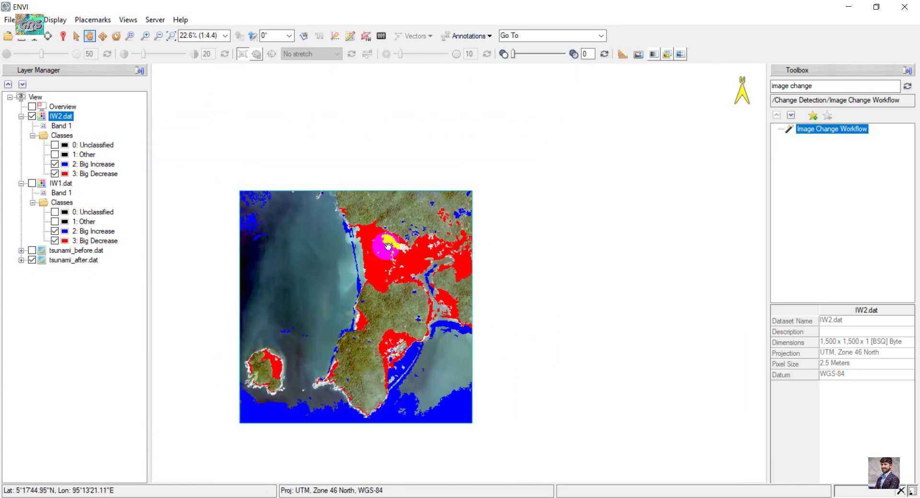
pyautogui.scroll(1, 388, 246)
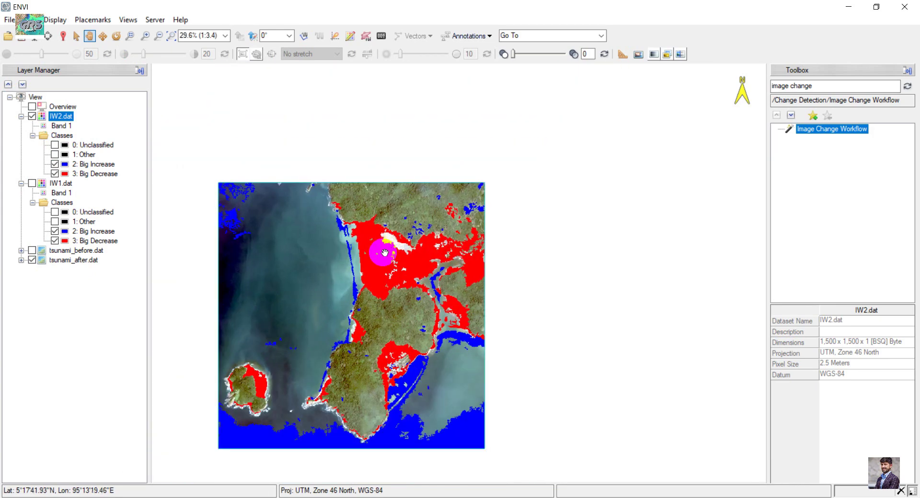
pyautogui.scroll(2, 342, 224)
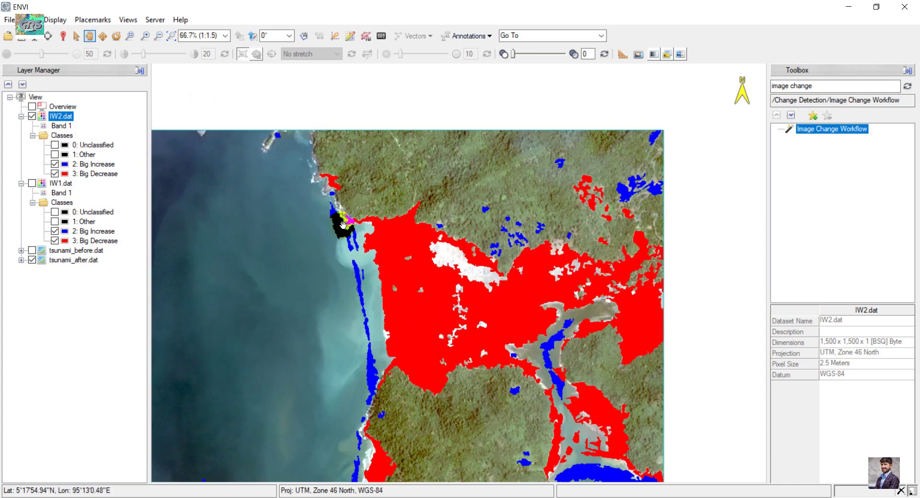
pyautogui.scroll(-2, 509, 334)
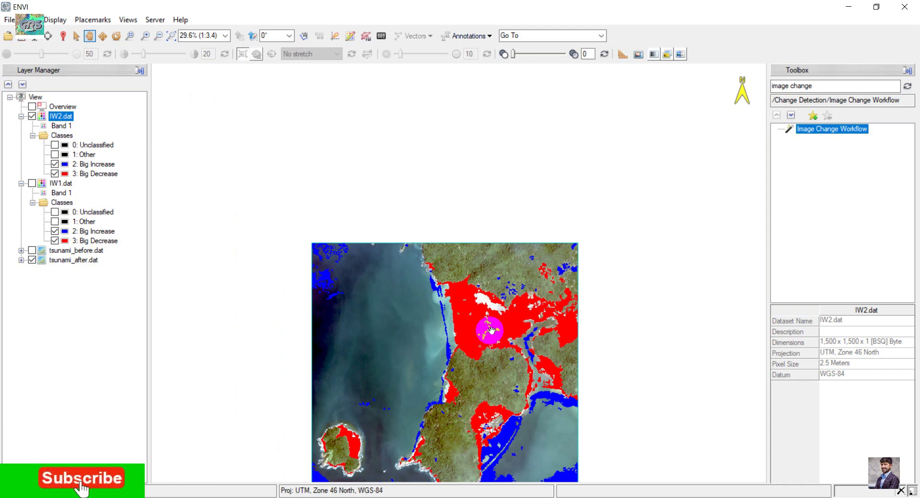
pyautogui.moveTo(490, 329); pyautogui.dragTo(437, 237)
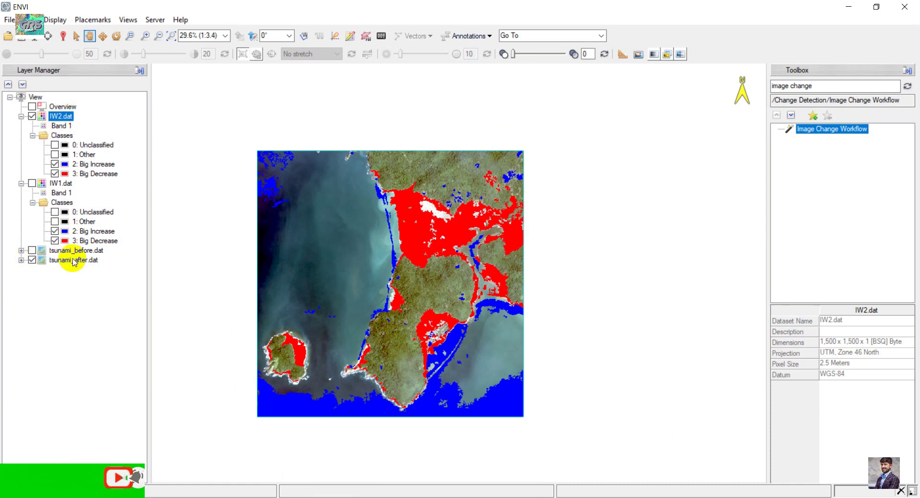
pyautogui.click(33, 117)
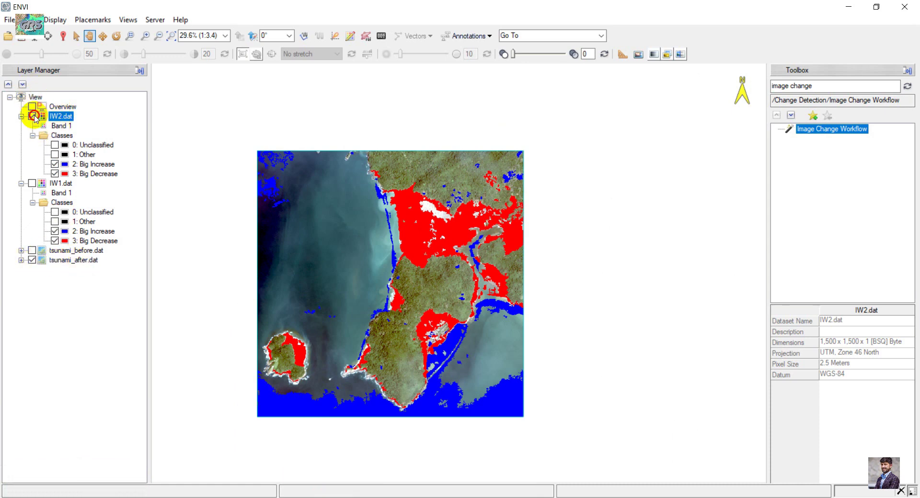
pyautogui.click(33, 116)
pyautogui.click(32, 117)
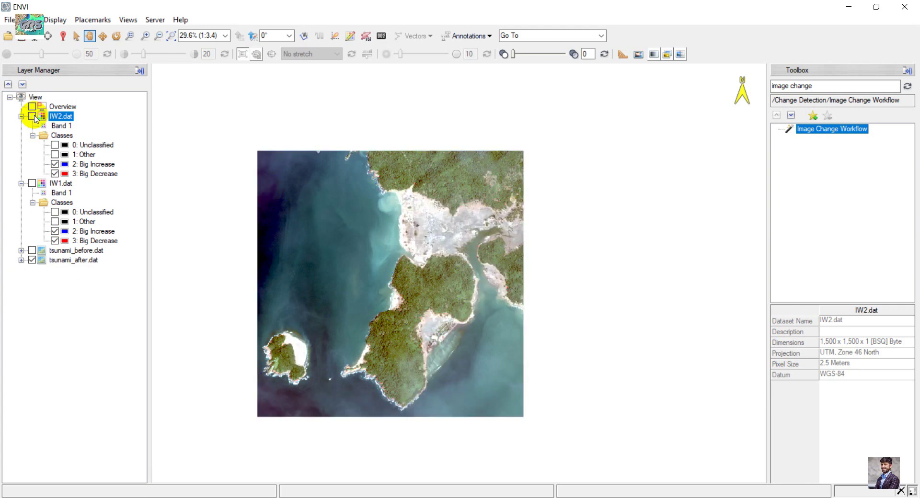
pyautogui.click(32, 117)
pyautogui.click(32, 116)
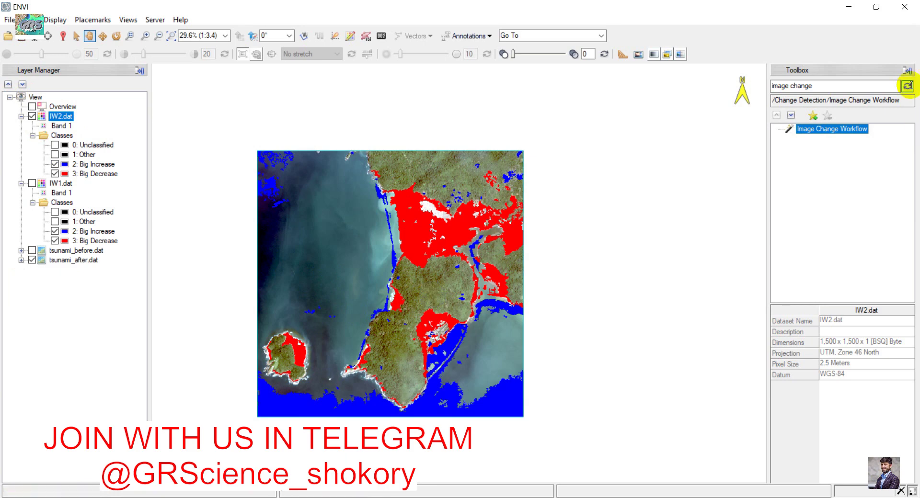
# - Start a new Image Change Workflow with tsunami_before.dat as the Time 1 file and tsunami_after.dat as the Time 2 file
pyautogui.doubleClick(830, 130)
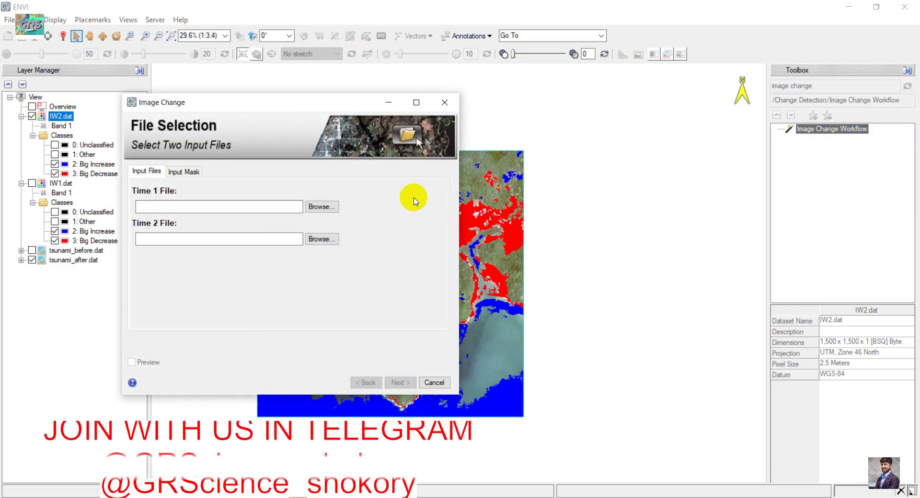
pyautogui.click(319, 207)
pyautogui.click(259, 200)
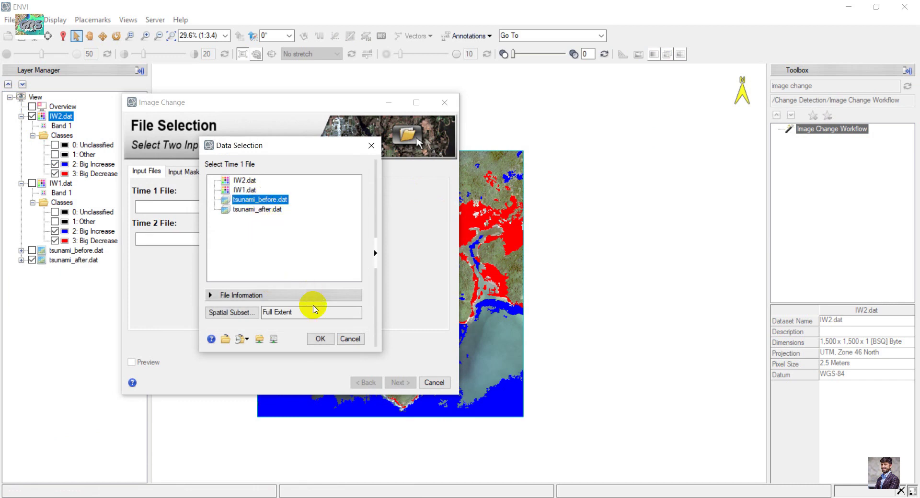
pyautogui.click(320, 338)
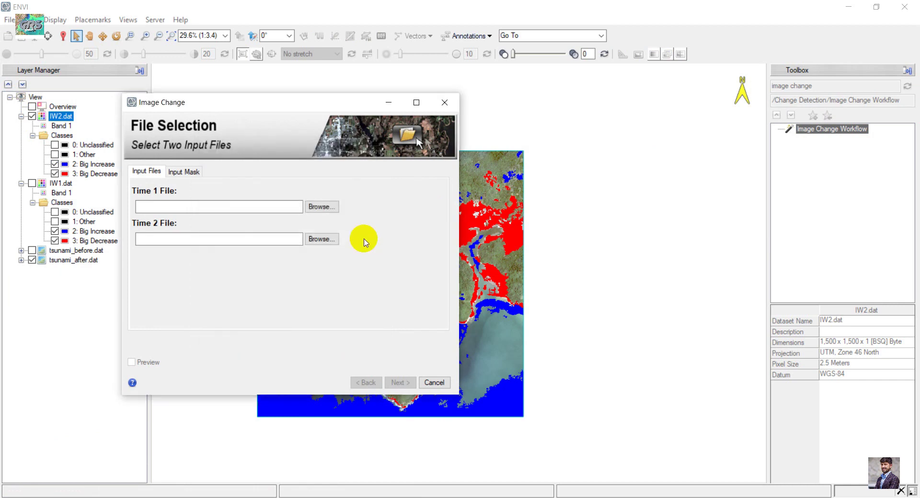
pyautogui.click(330, 246)
pyautogui.click(269, 218)
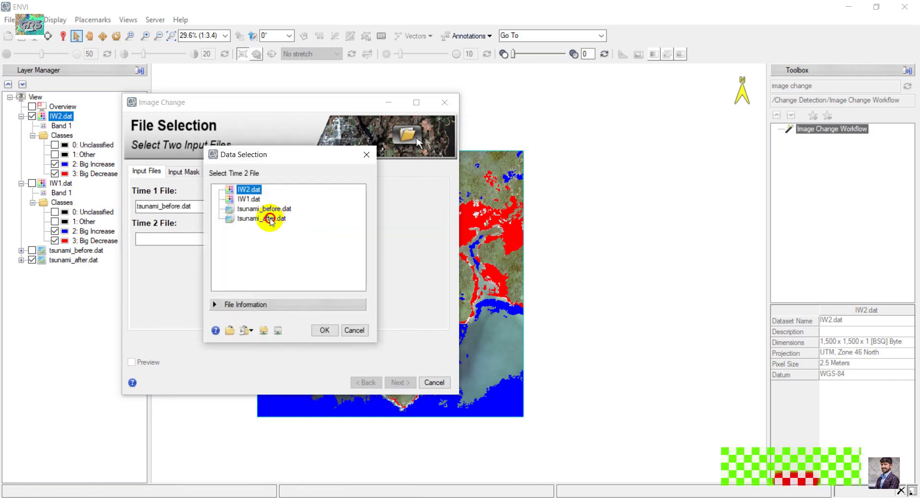
pyautogui.click(324, 330)
pyautogui.click(400, 382)
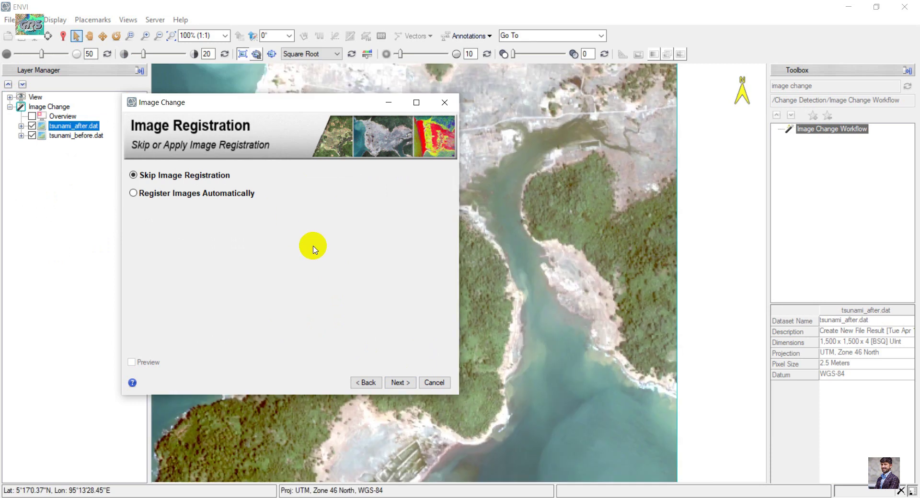
# - Skip image registration and run an Image Difference using the Spectral Angle Difference method
pyautogui.click(401, 384)
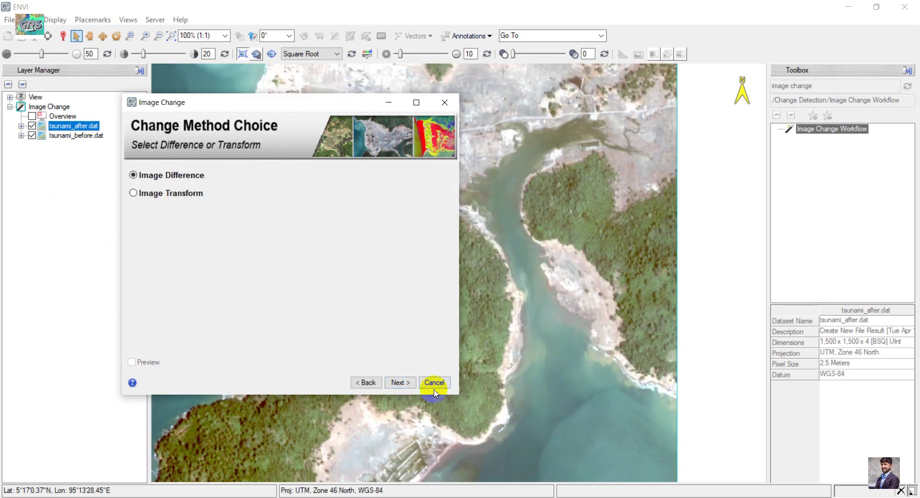
pyautogui.click(398, 382)
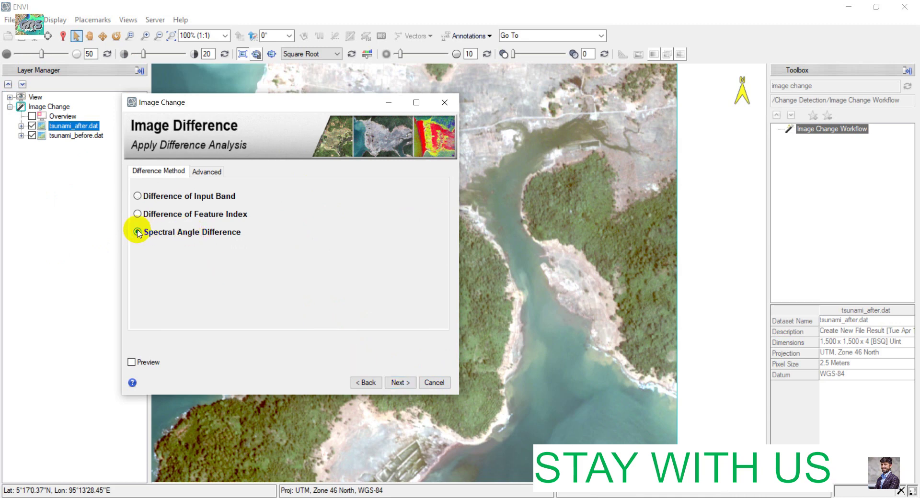
pyautogui.click(401, 383)
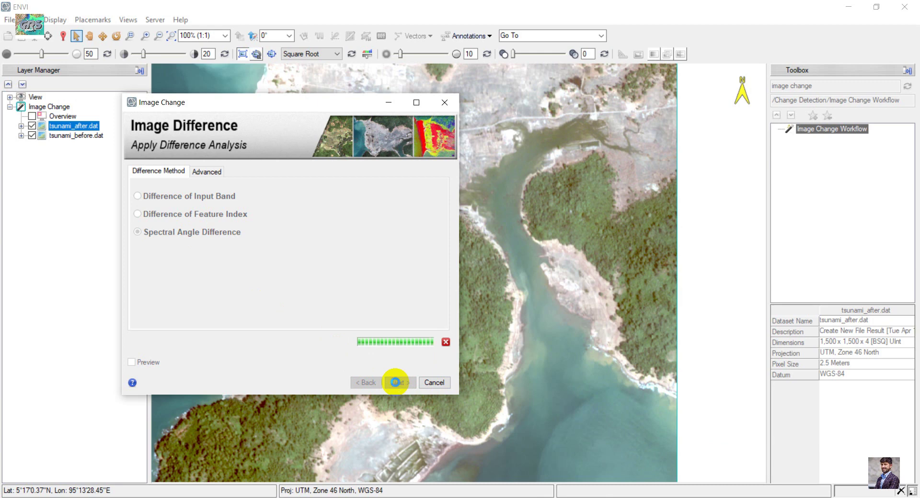
pyautogui.click(398, 382)
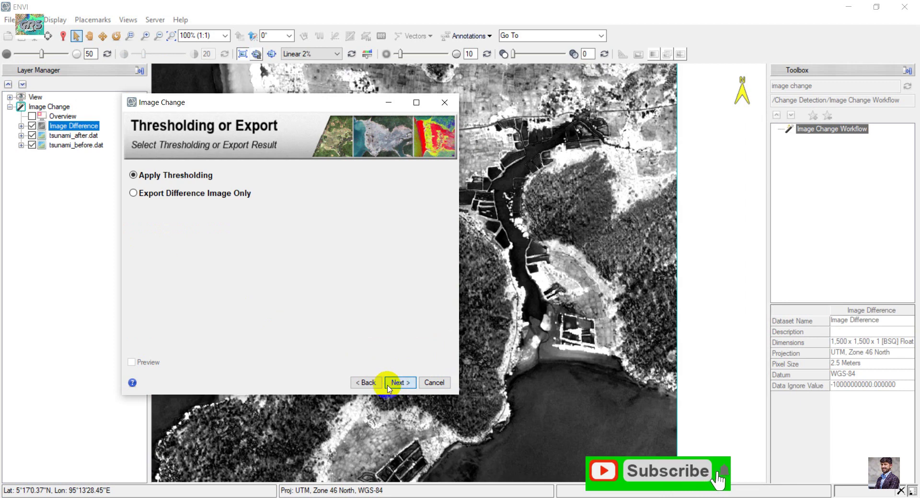
# - Apply auto-thresholding with Otsu's method to the spectral angle difference, and clean up with smooth kernel size 5 and aggregate minimum size 100
pyautogui.click(388, 384)
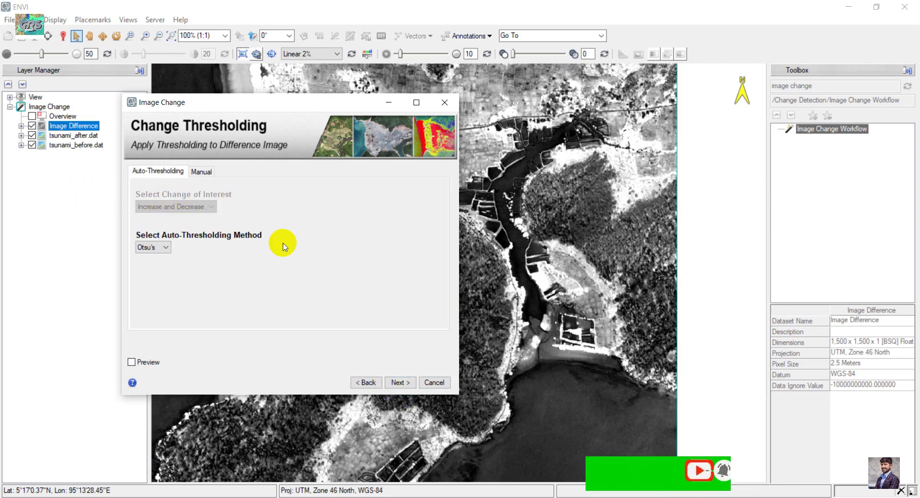
pyautogui.click(400, 383)
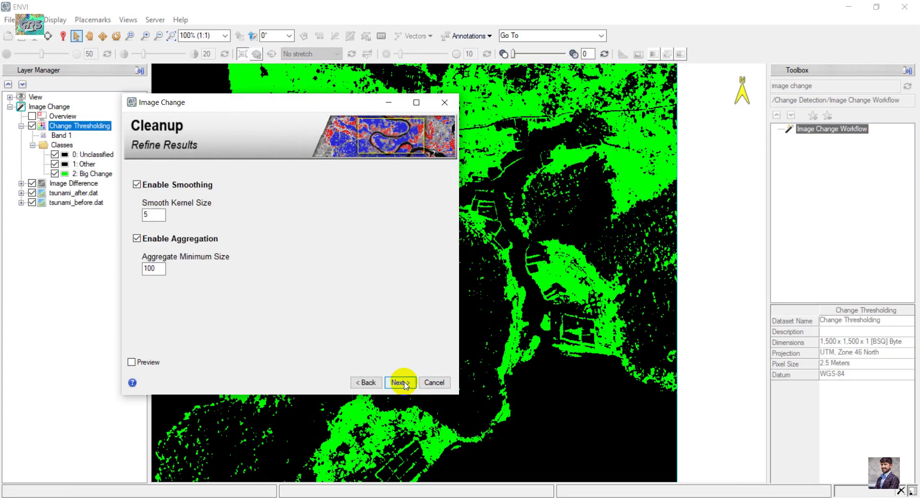
pyautogui.click(404, 385)
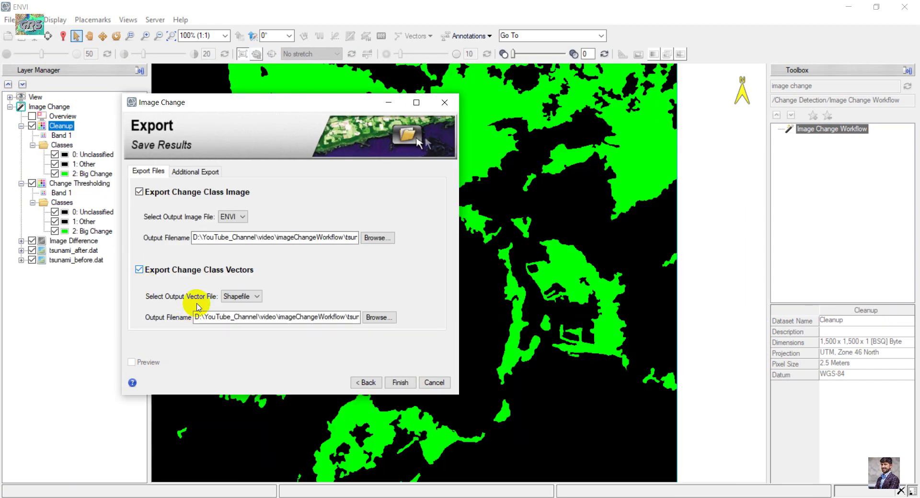
# - Export only the change class image in ENVI format as IW3 in the imageChangeWorkflow folder, without the change class vectors
pyautogui.click(158, 271)
pyautogui.click(377, 238)
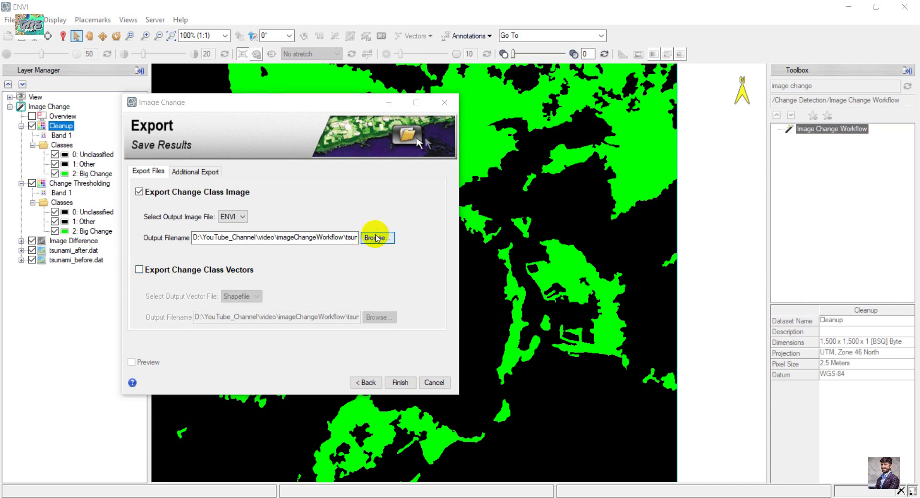
pyautogui.click(298, 200)
pyautogui.click(321, 410)
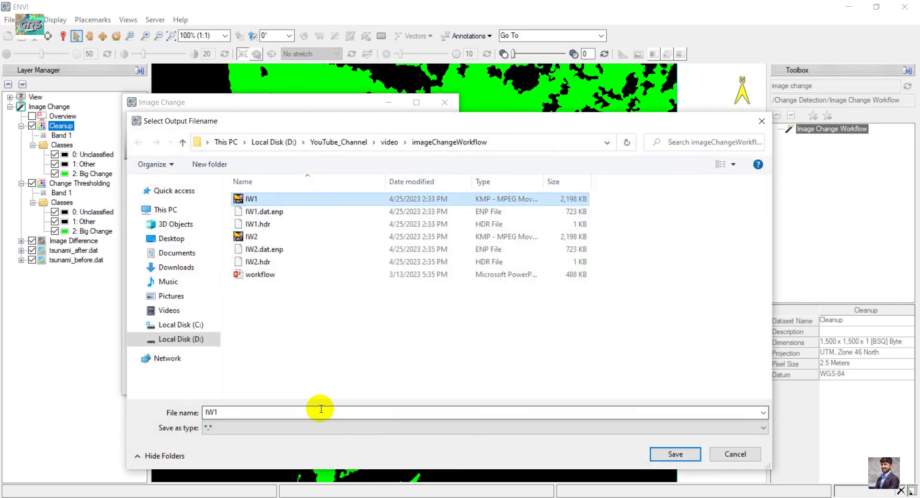
pyautogui.write('IW3')
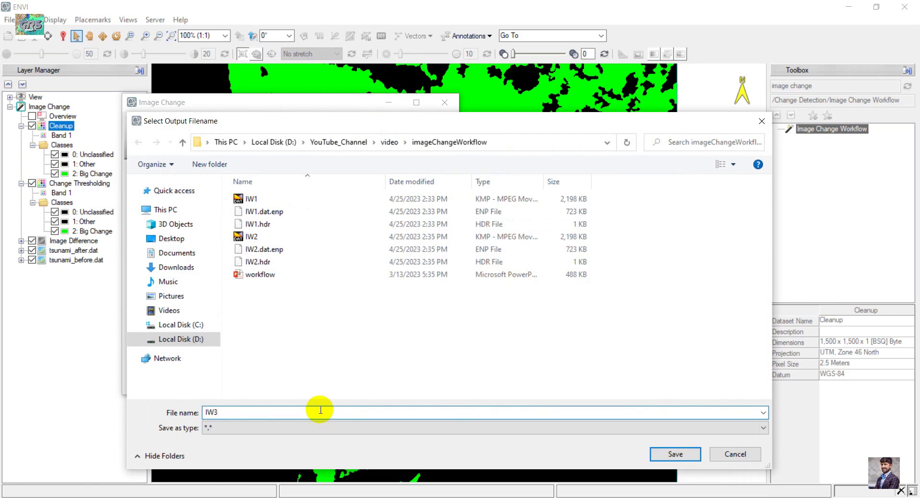
pyautogui.press('Return')
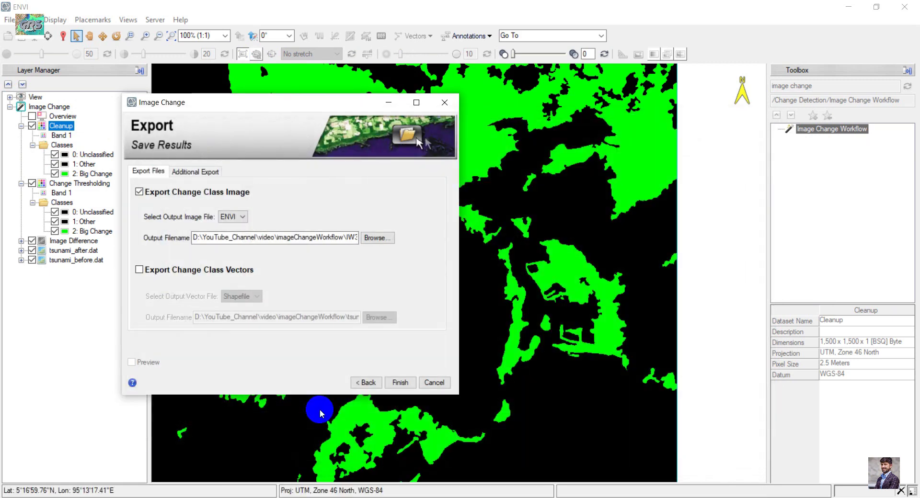
pyautogui.click(405, 382)
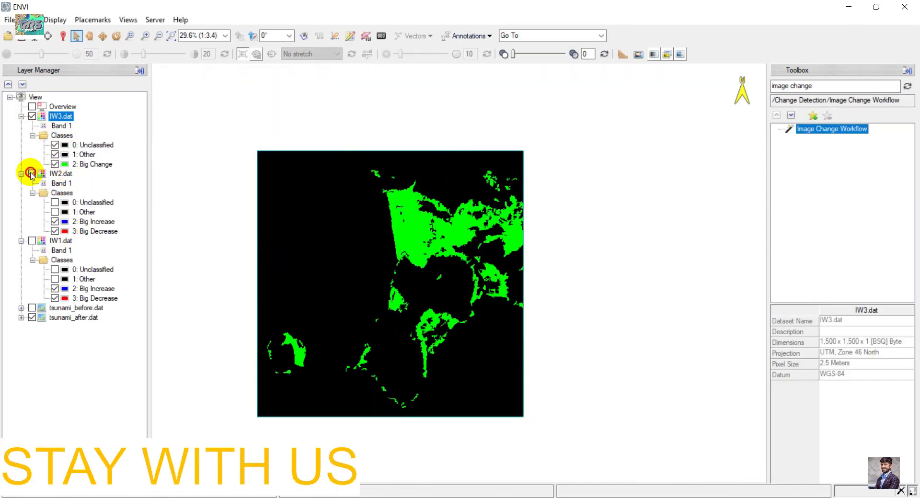
# - Hide the IW2.dat layer and the Unclassified and Other classes of IW3.dat, and inspect the Big Change areas over the after-tsunami image
pyautogui.click(54, 145)
pyautogui.click(55, 154)
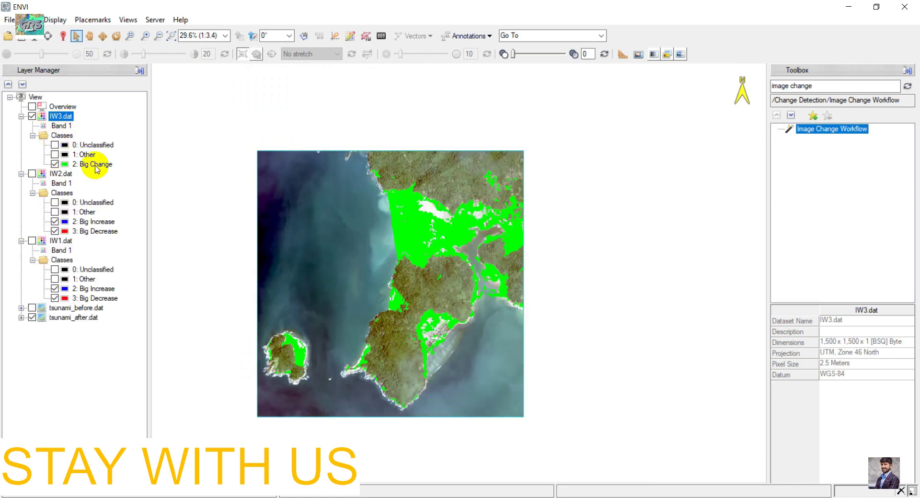
pyautogui.scroll(-1, 429, 228)
pyautogui.scroll(4, 441, 232)
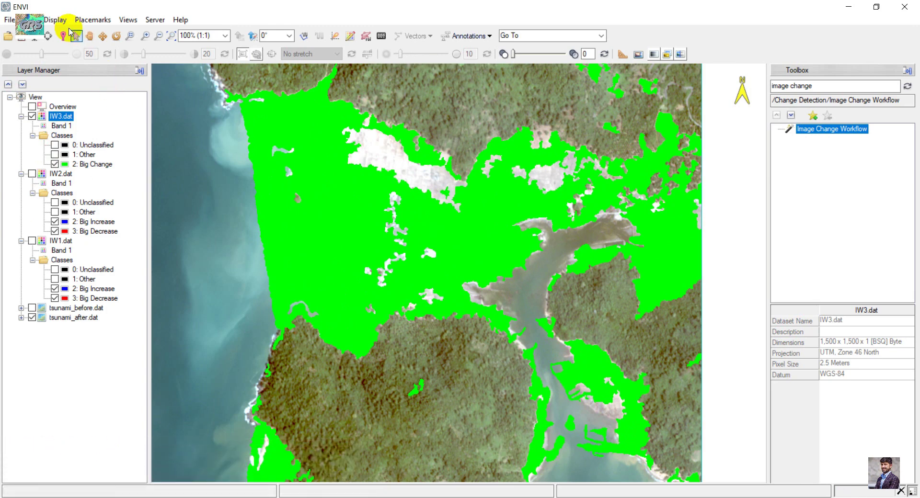
pyautogui.click(92, 36)
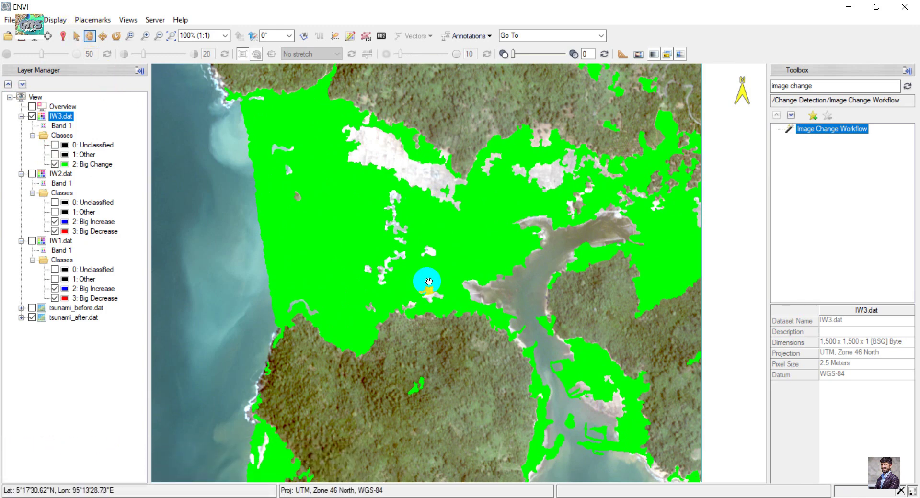
pyautogui.scroll(-2, 427, 284)
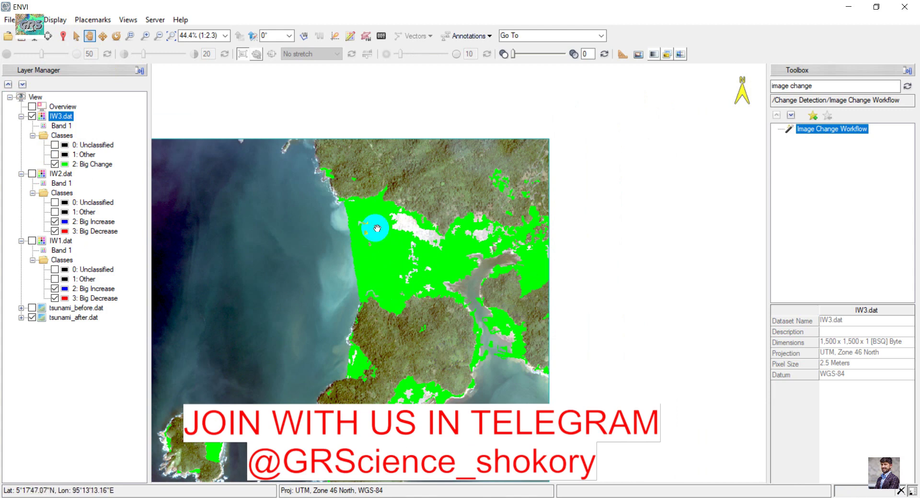
pyautogui.moveTo(426, 293); pyautogui.dragTo(444, 240)
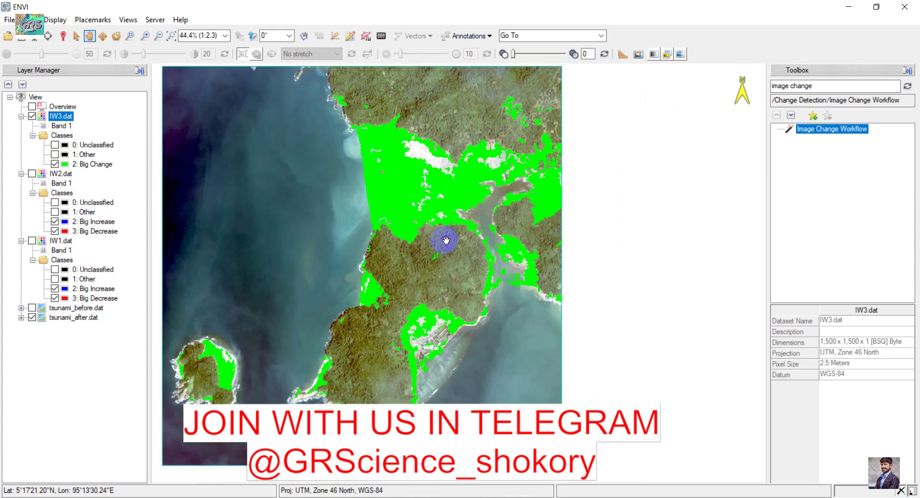
pyautogui.moveTo(427, 189); pyautogui.dragTo(501, 210)
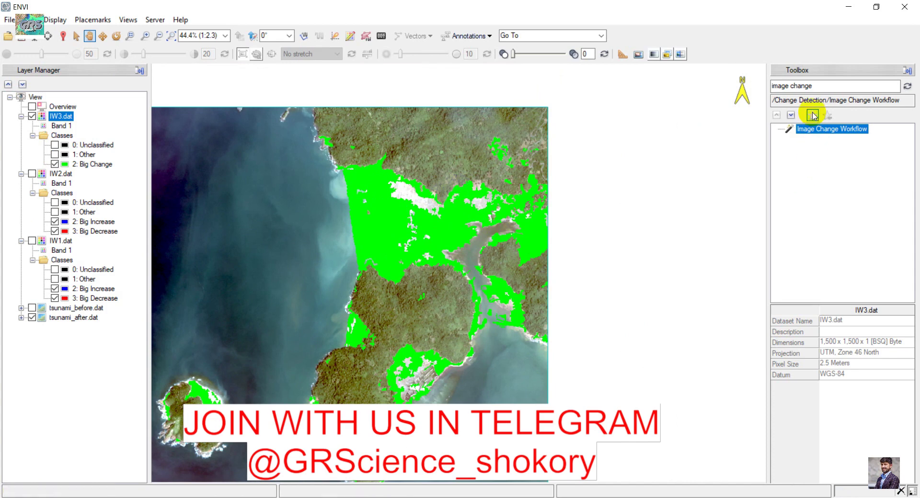
# - Start the Image Change Workflow with tsunami_before.dat as the Time 1 file and tsunami_after.dat as the Time 2 file
pyautogui.doubleClick(819, 130)
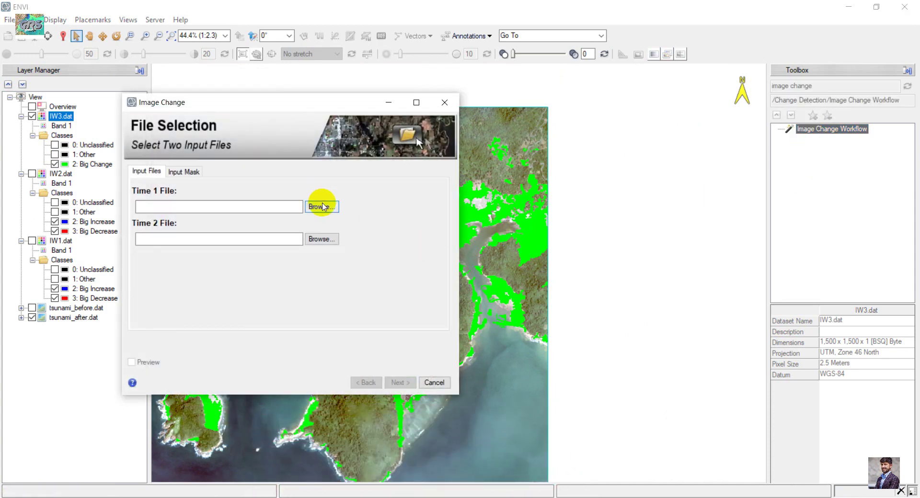
pyautogui.click(322, 206)
pyautogui.click(271, 209)
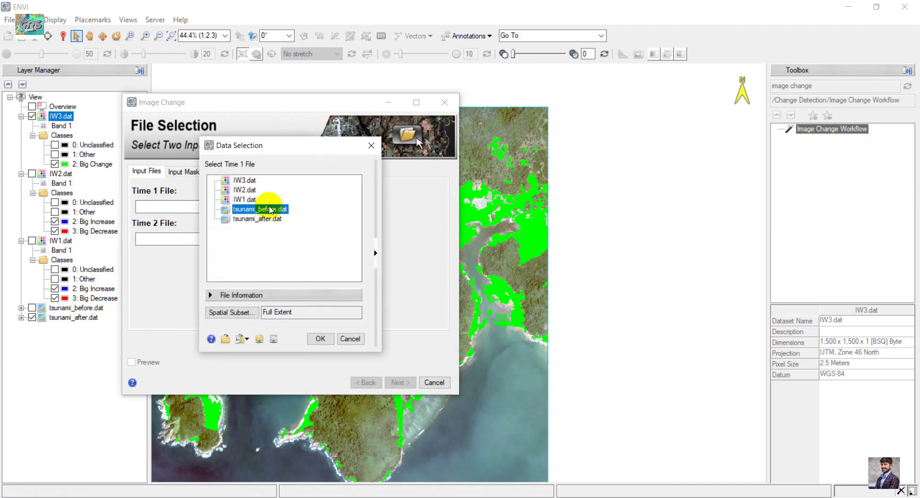
pyautogui.click(320, 339)
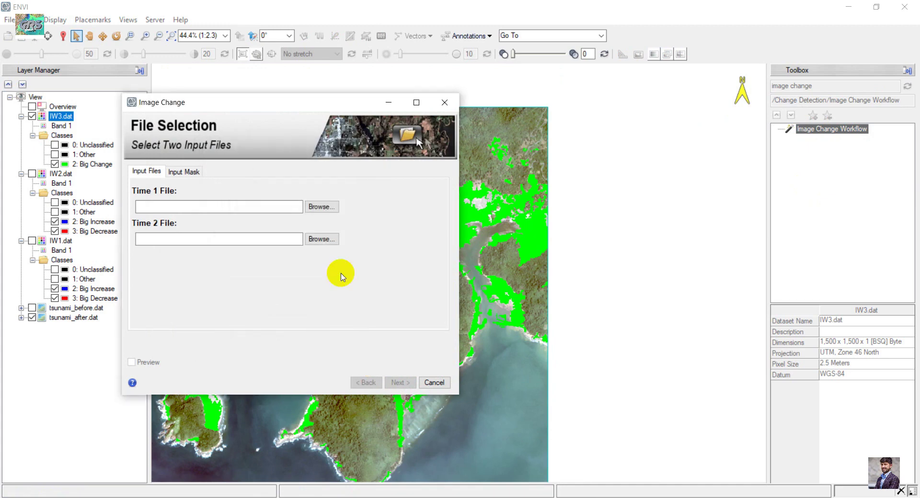
pyautogui.click(320, 240)
pyautogui.click(258, 229)
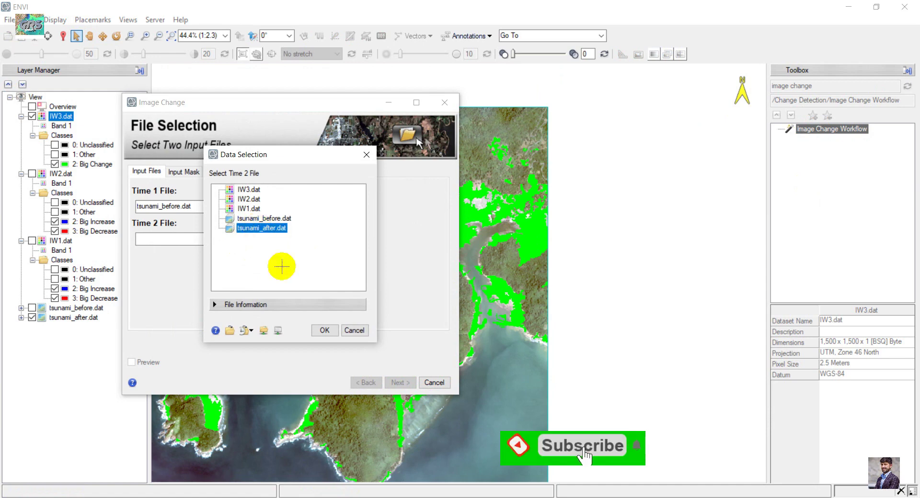
pyautogui.click(324, 330)
pyautogui.click(400, 382)
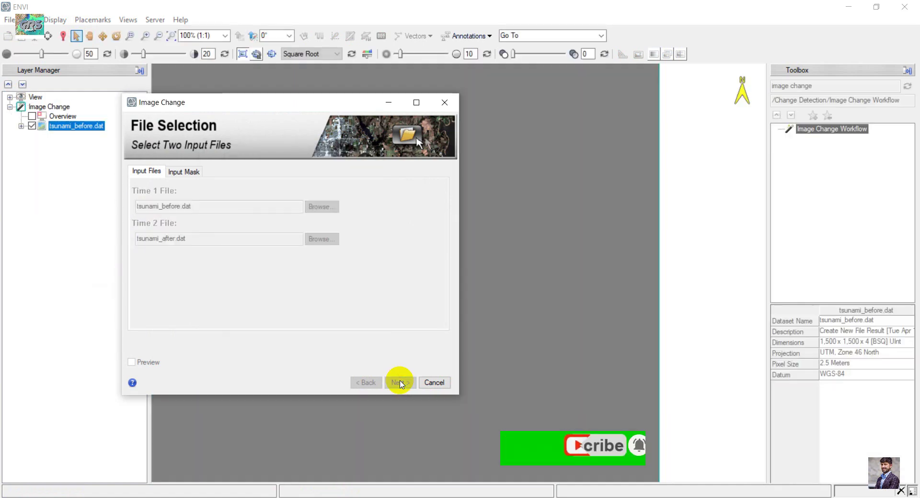
# - Skip image registration and run an Image Transform using the PCA method
pyautogui.click(400, 383)
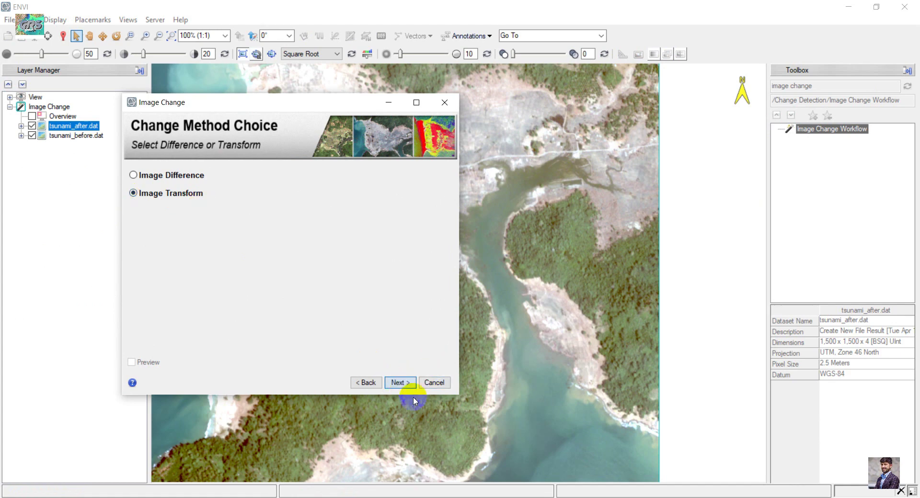
pyautogui.click(400, 383)
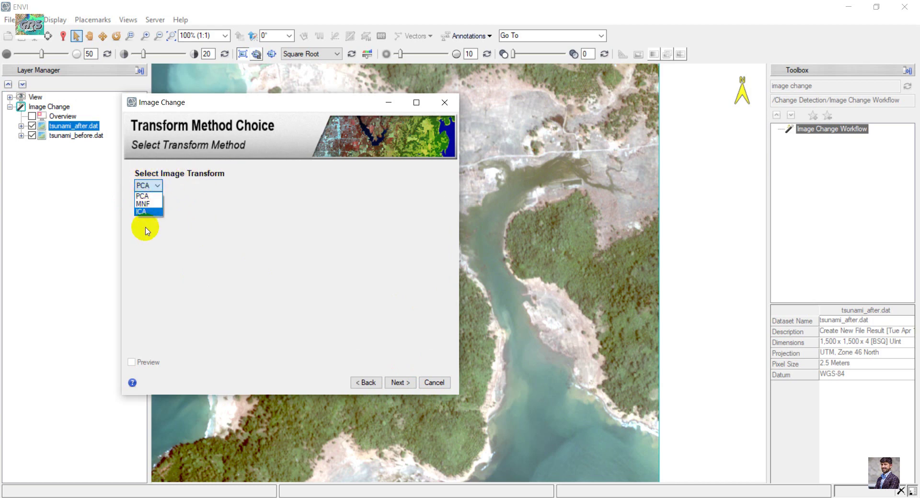
pyautogui.click(144, 196)
pyautogui.click(399, 382)
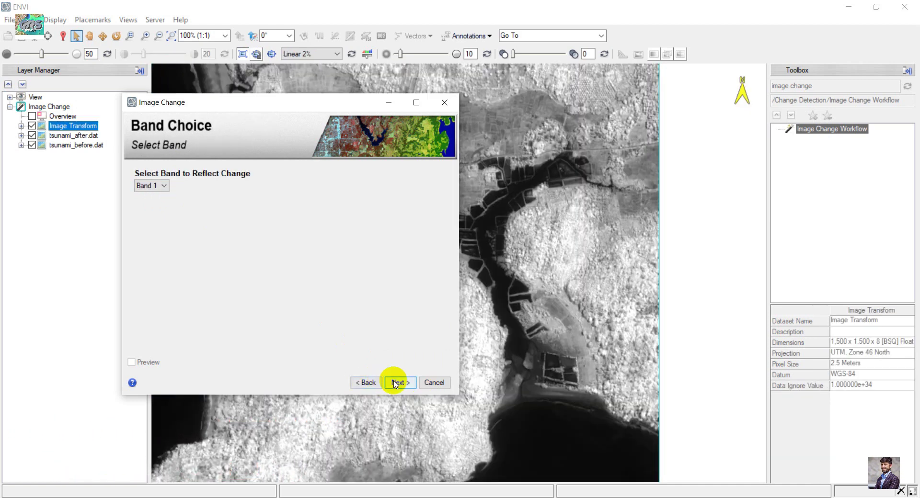
# - Choose Band 4 of the PCA transform as the band that reflects change
pyautogui.click(141, 186)
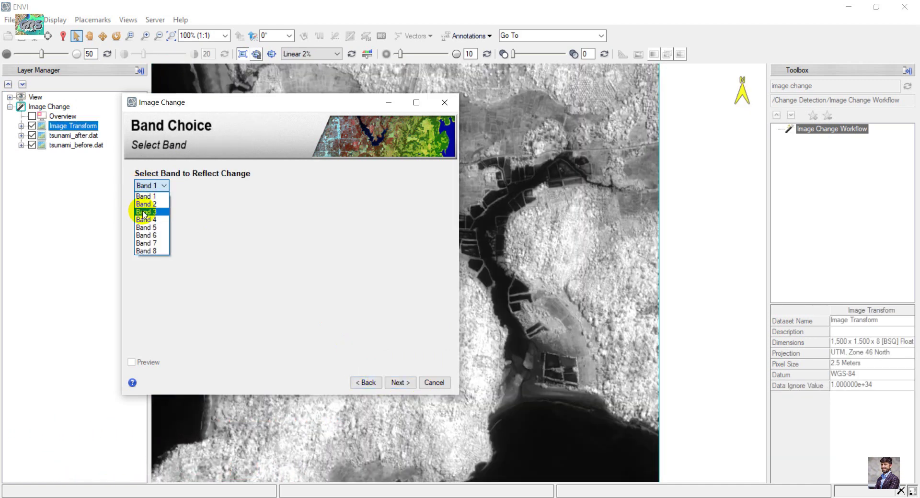
pyautogui.click(149, 219)
pyautogui.click(400, 382)
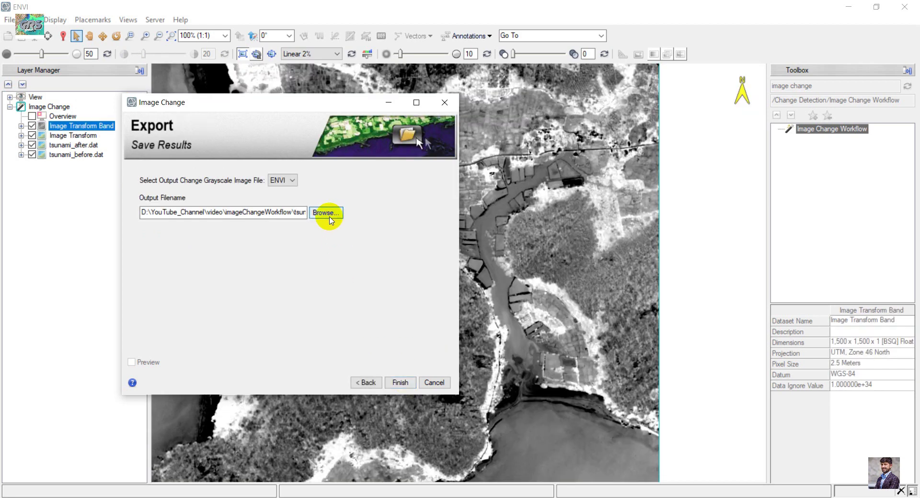
# - Export the PCA change grayscale image in ENVI format as IW4 in the imageChangeWorkflow folder, and inspect the whole result
pyautogui.click(328, 217)
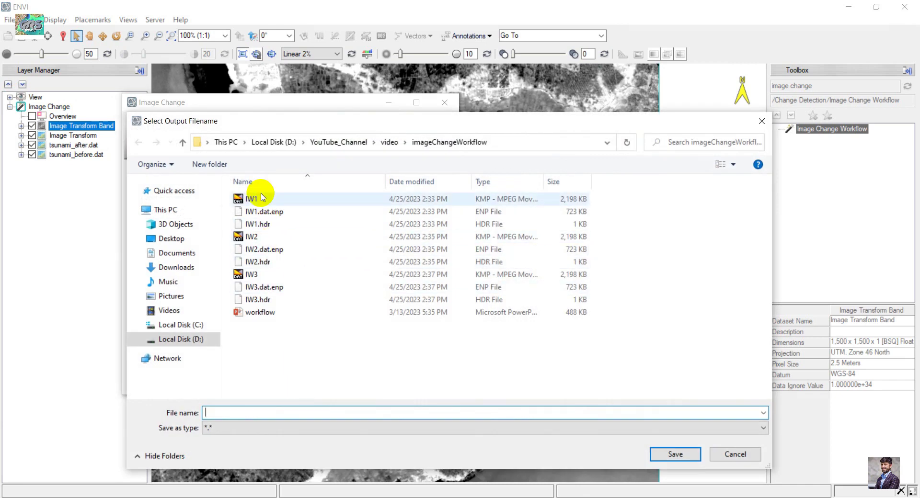
pyautogui.click(263, 200)
pyautogui.doubleClick(336, 411)
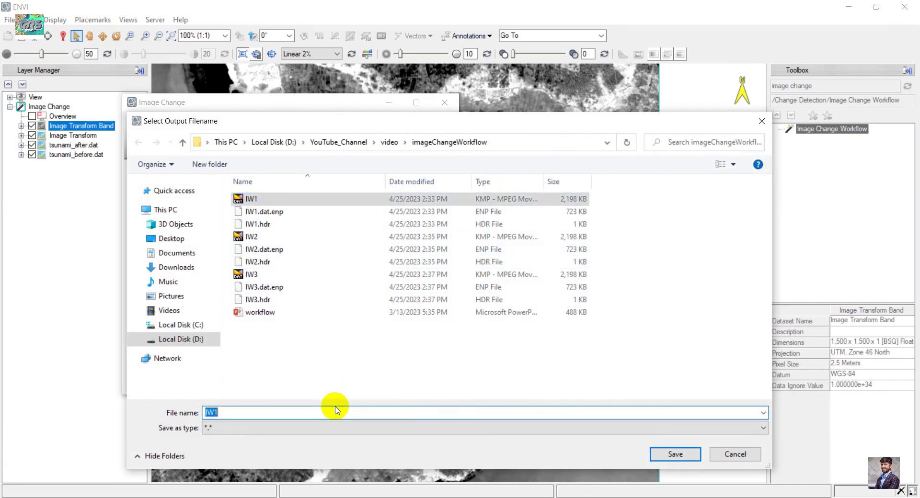
pyautogui.press('BackSpace')
pyautogui.write('4')
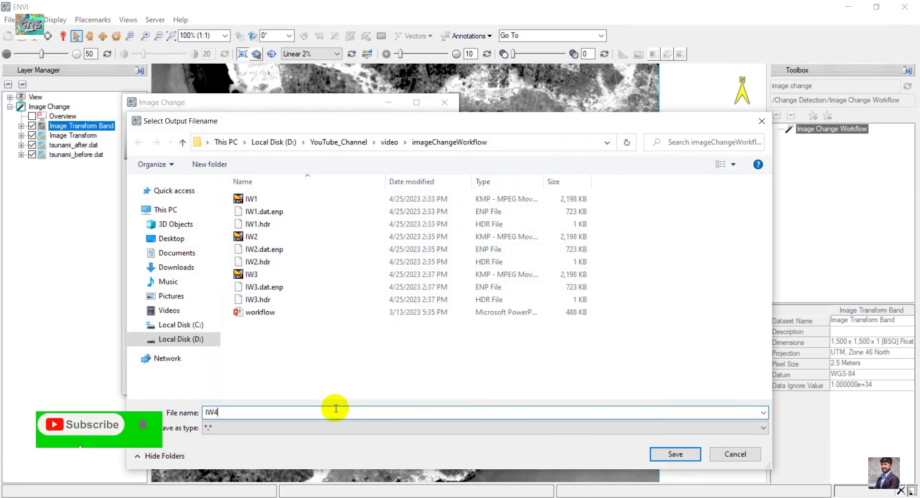
pyautogui.press('Return')
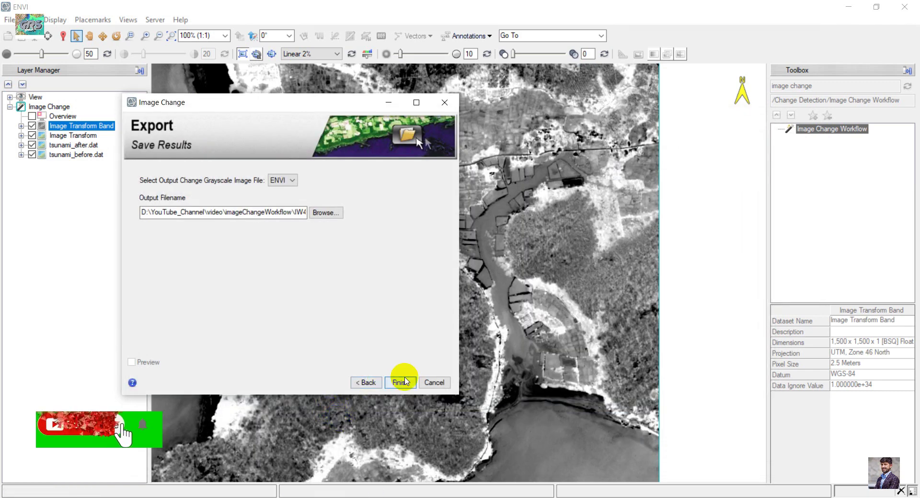
pyautogui.click(398, 382)
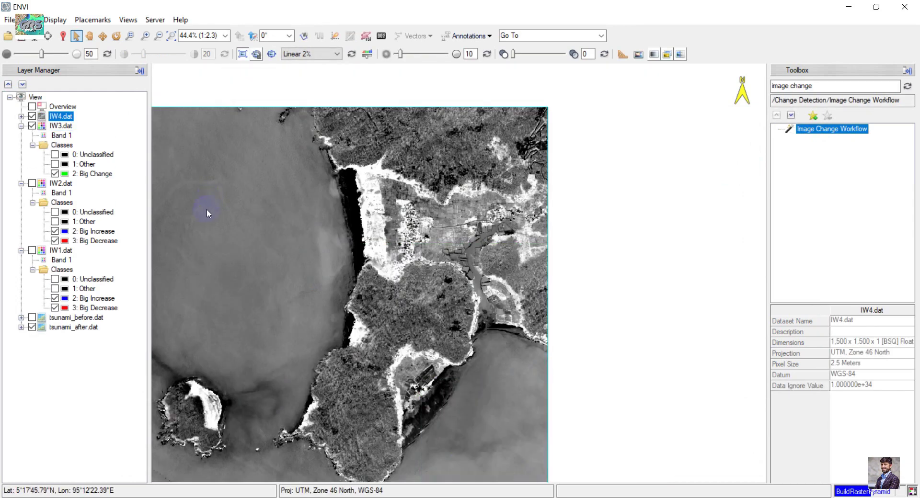
pyautogui.click(89, 36)
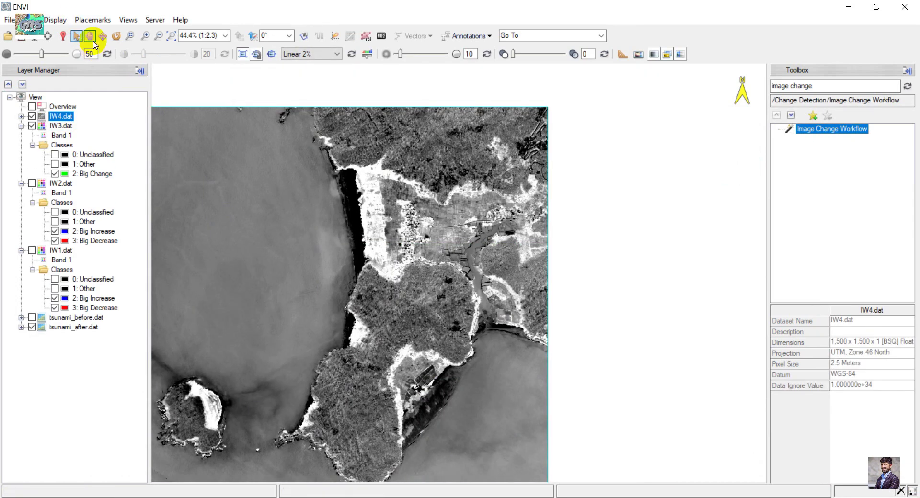
pyautogui.moveTo(401, 256); pyautogui.dragTo(488, 242)
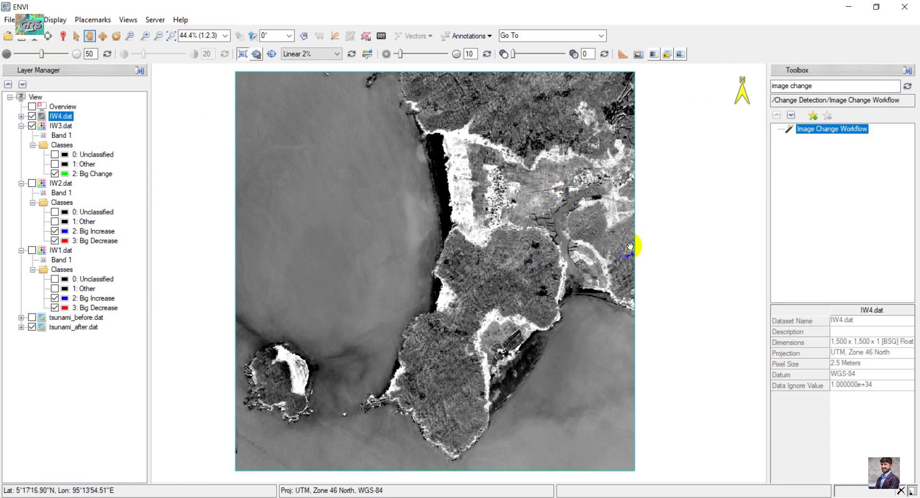
# - Start another Image Change Workflow run with tsunami_before.dat as Time 1 and tsunami_after.dat as Time 2
pyautogui.doubleClick(848, 129)
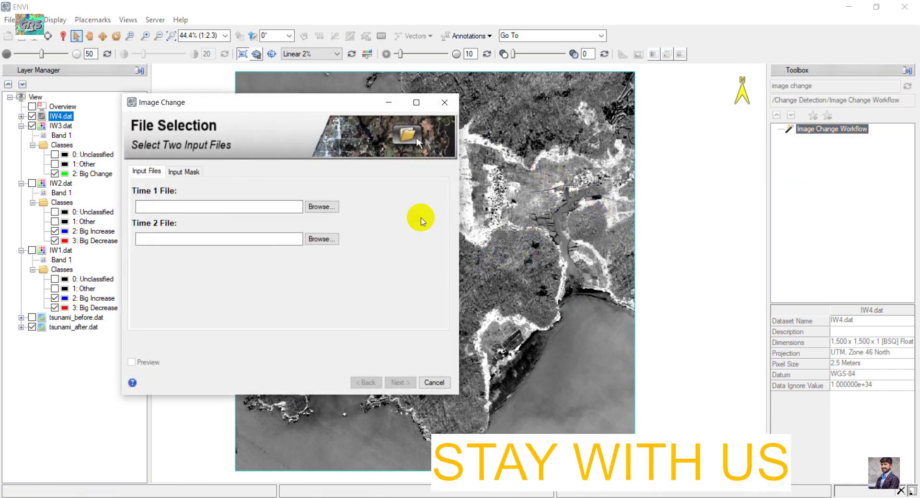
pyautogui.click(323, 211)
pyautogui.click(268, 219)
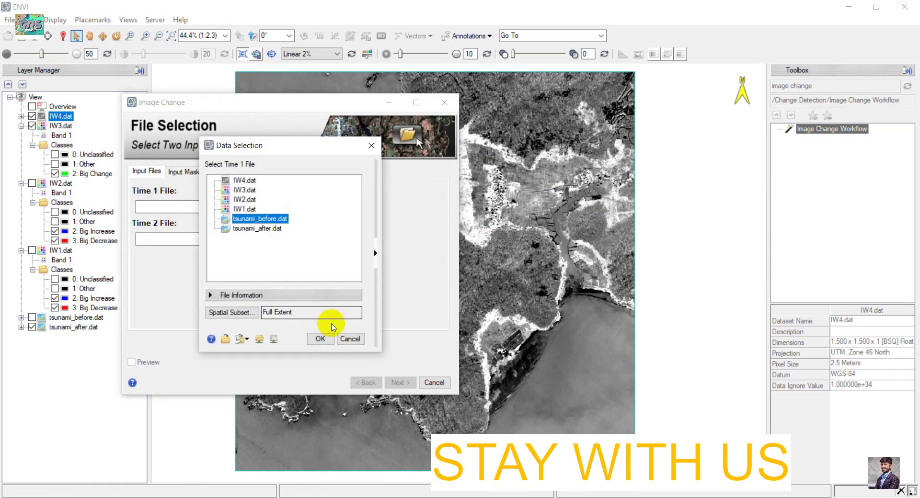
pyautogui.click(319, 339)
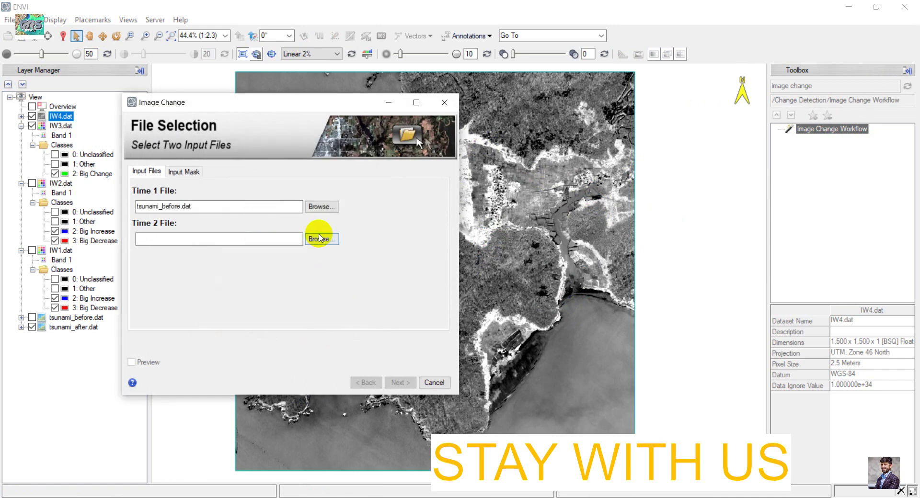
pyautogui.click(320, 238)
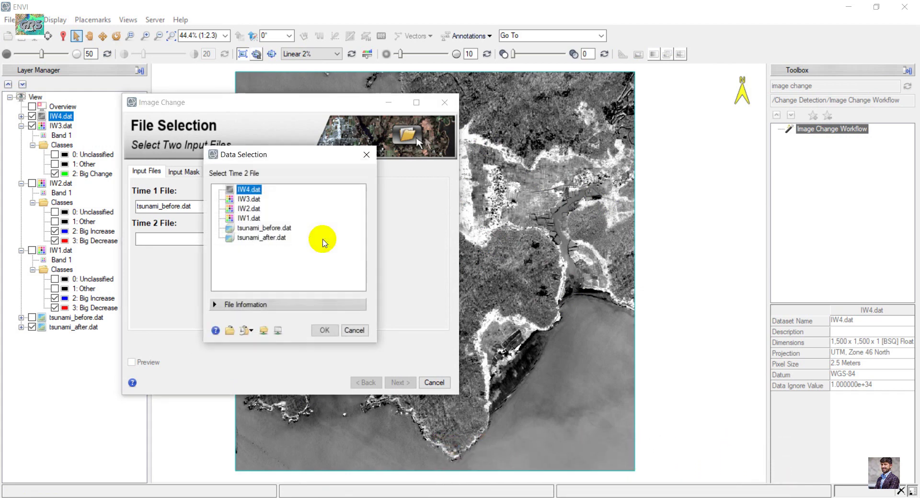
pyautogui.click(274, 238)
pyautogui.click(325, 330)
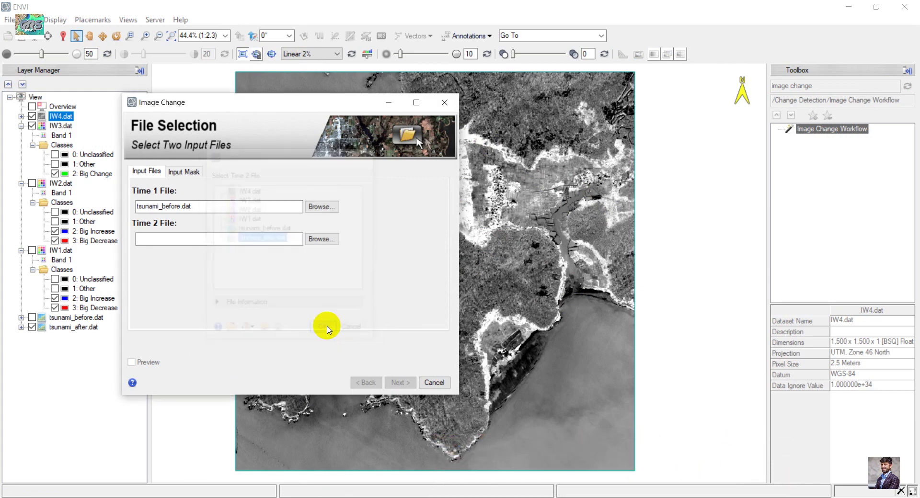
pyautogui.click(406, 383)
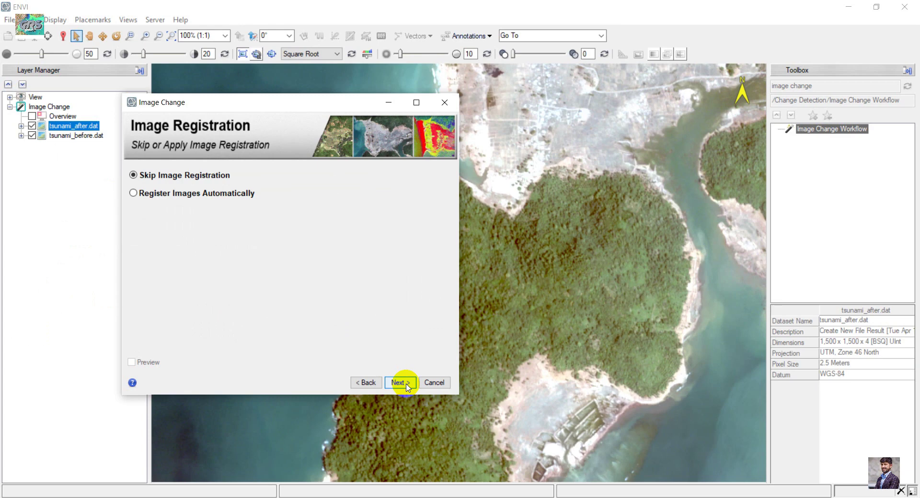
# - Skip image registration and run an Image Transform using the MNF method
pyautogui.click(406, 384)
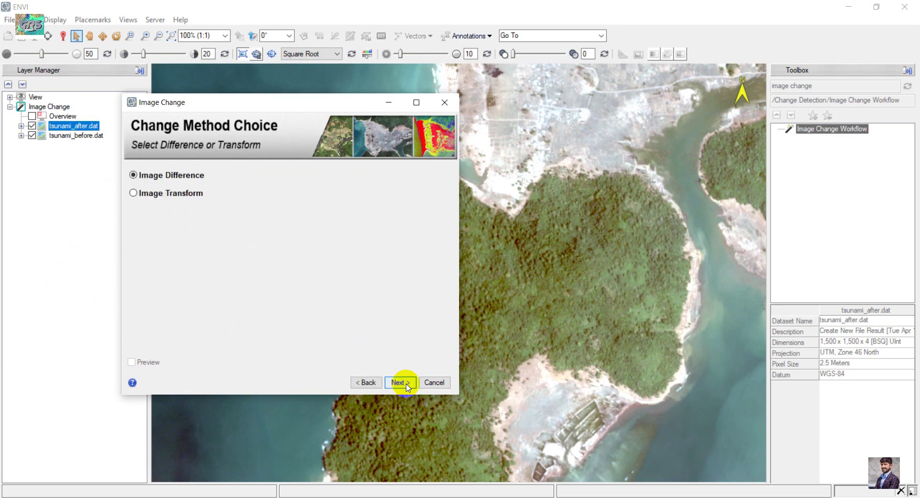
pyautogui.click(154, 192)
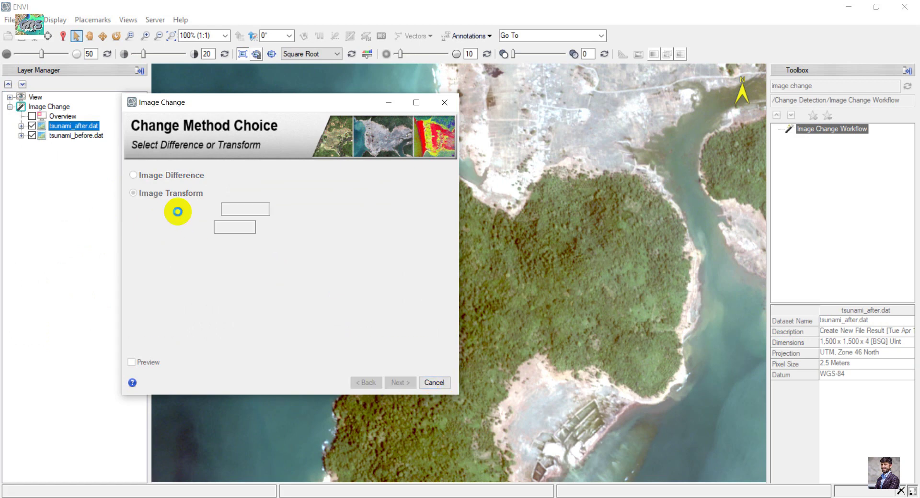
pyautogui.click(141, 187)
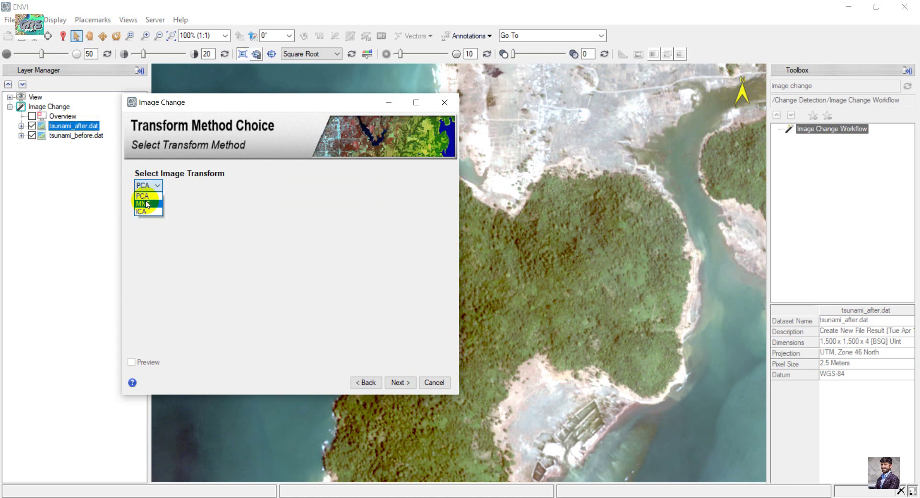
pyautogui.click(147, 204)
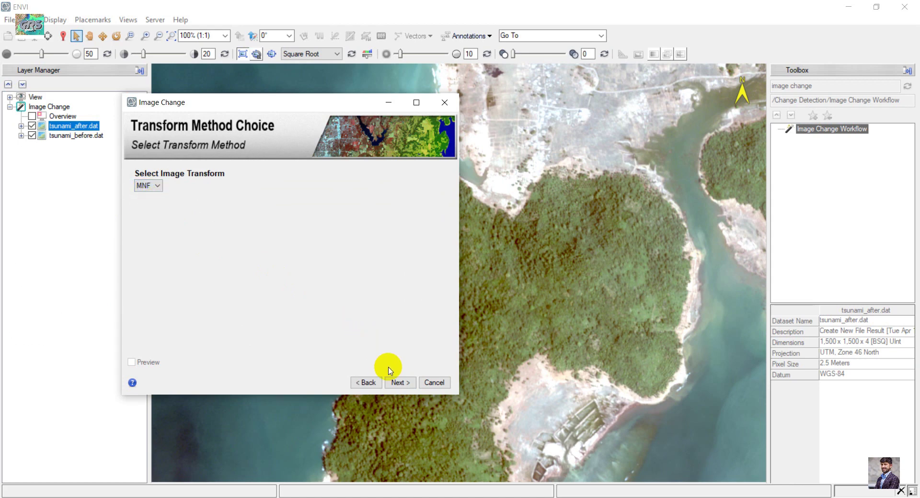
pyautogui.click(399, 382)
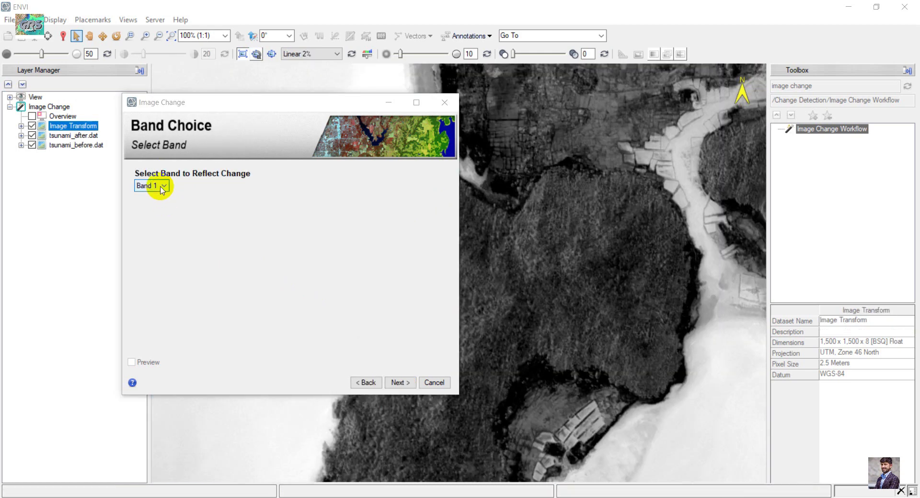
# - Choose Band 4 of the MNF transform as the band that reflects change
pyautogui.click(161, 186)
pyautogui.click(146, 218)
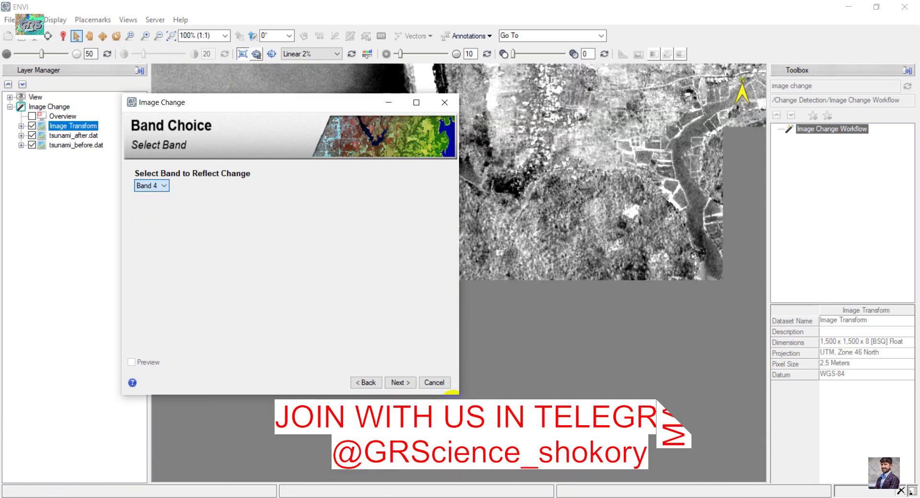
pyautogui.click(398, 383)
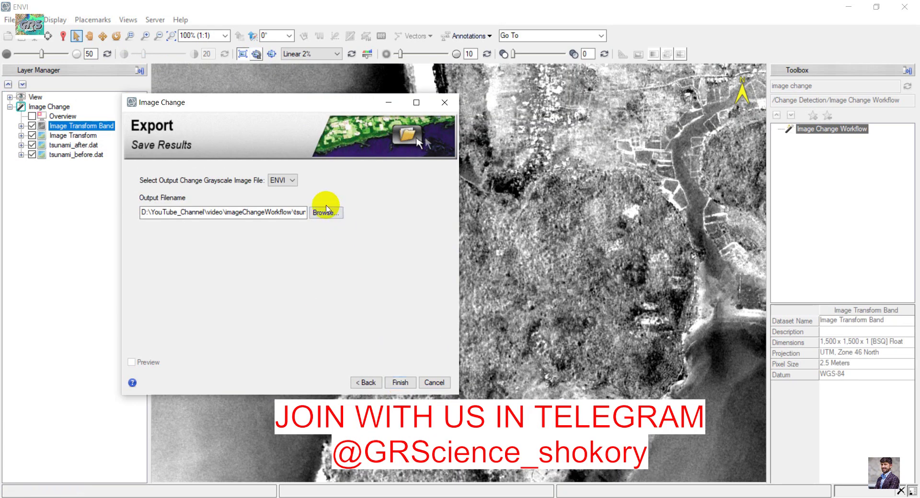
# - Export the MNF change grayscale image in ENVI format as IW5 in the imageChangeWorkflow folder, and hide the IW3.dat layer
pyautogui.click(326, 212)
pyautogui.click(289, 199)
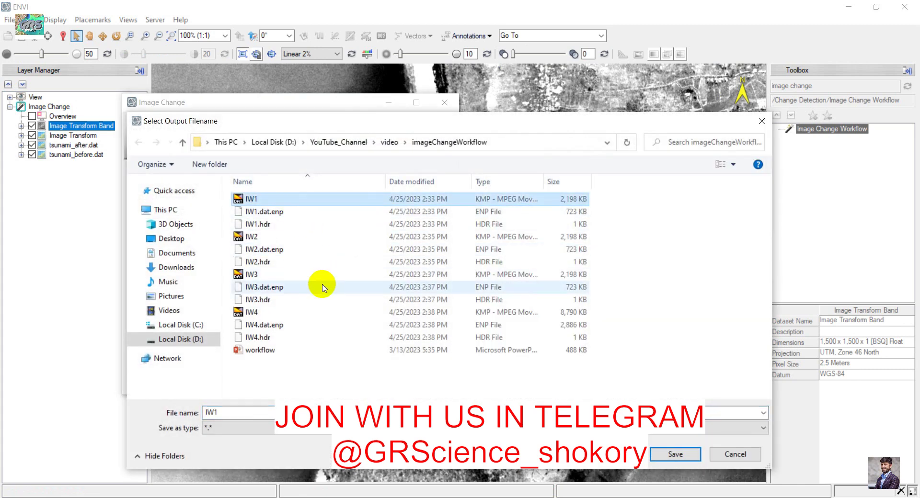
pyautogui.click(353, 410)
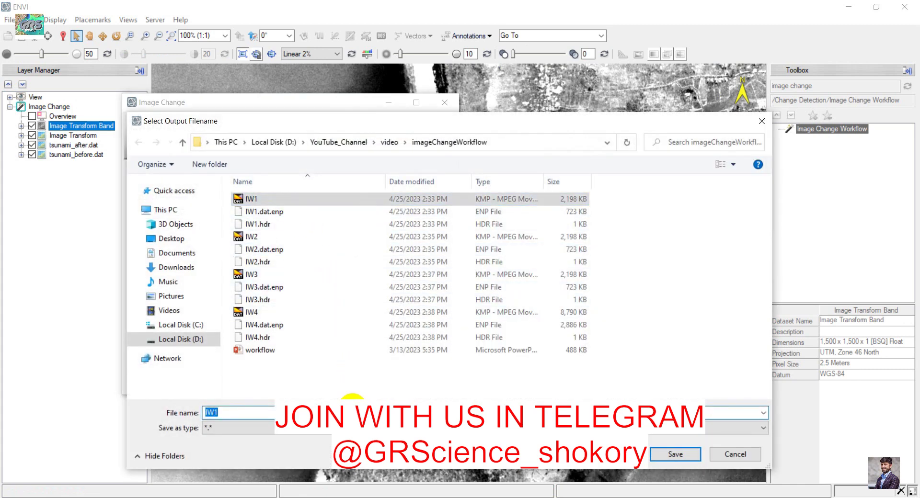
pyautogui.write('IW5')
pyautogui.press('Return')
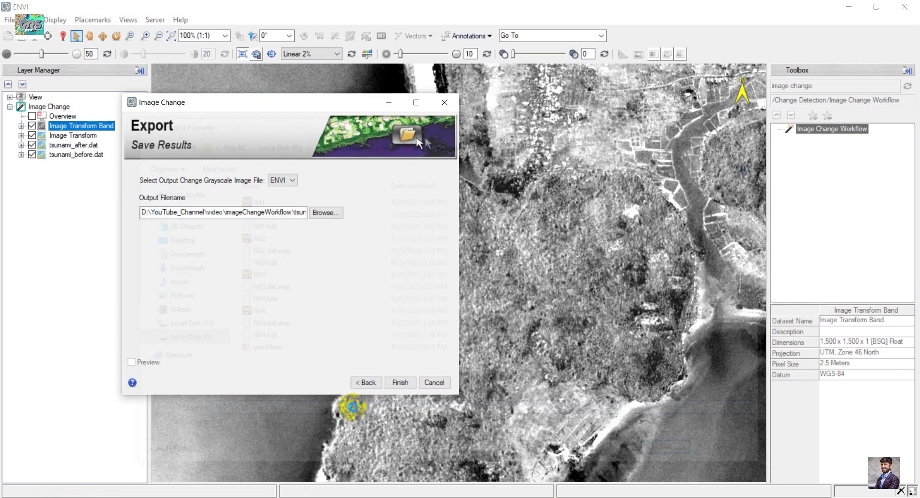
pyautogui.click(397, 382)
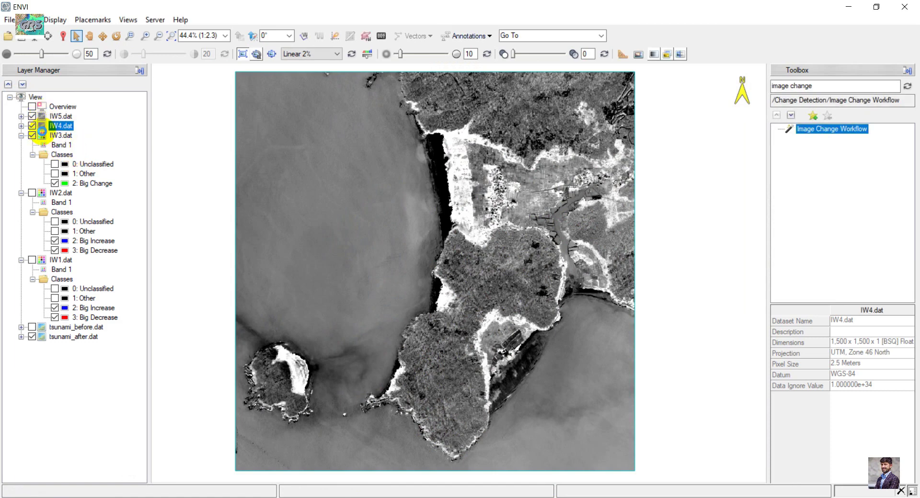
pyautogui.click(32, 136)
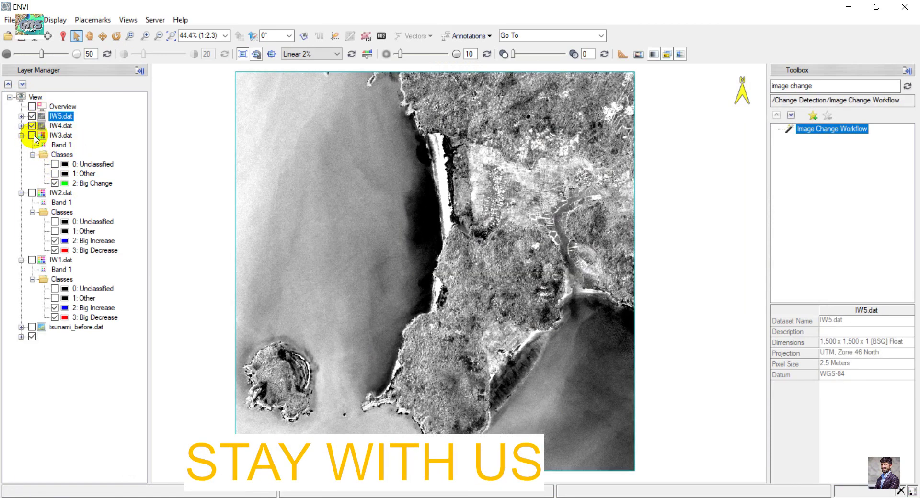
# - Hide the IW4.dat layer and examine the IW5.dat MNF change image closely along the coastal strip and the area inland of it
pyautogui.click(31, 126)
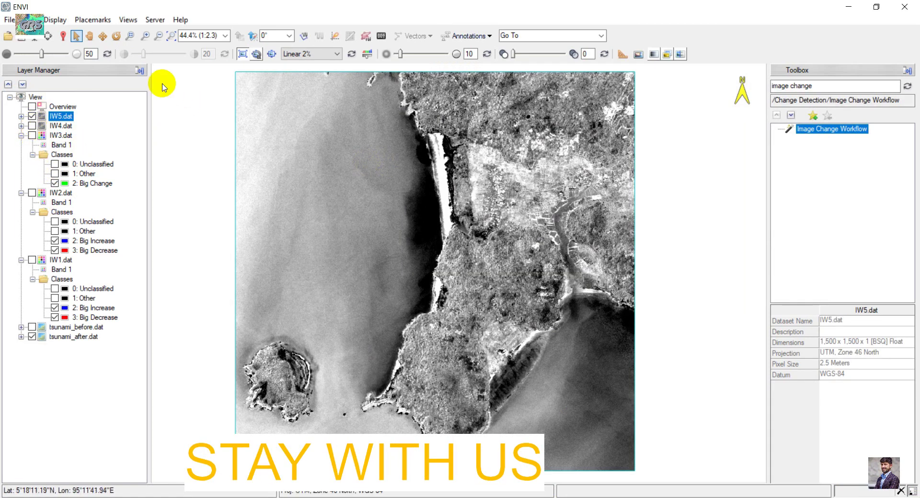
pyautogui.click(90, 36)
pyautogui.moveTo(384, 199); pyautogui.dragTo(358, 220)
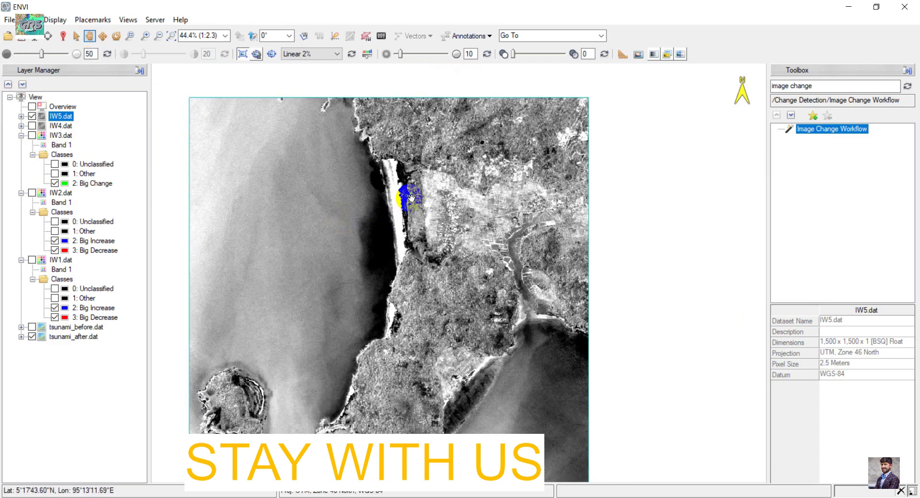
pyautogui.scroll(5, 394, 173)
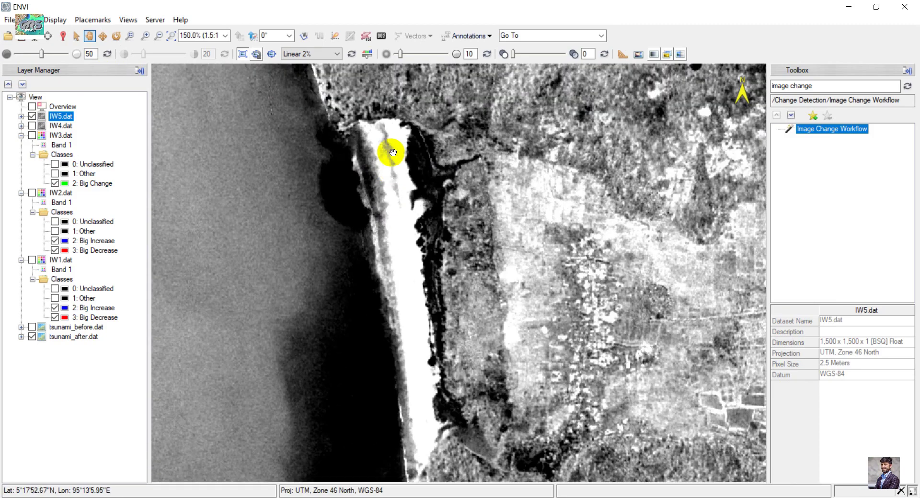
pyautogui.scroll(-2, 392, 165)
pyautogui.moveTo(503, 276); pyautogui.dragTo(410, 246)
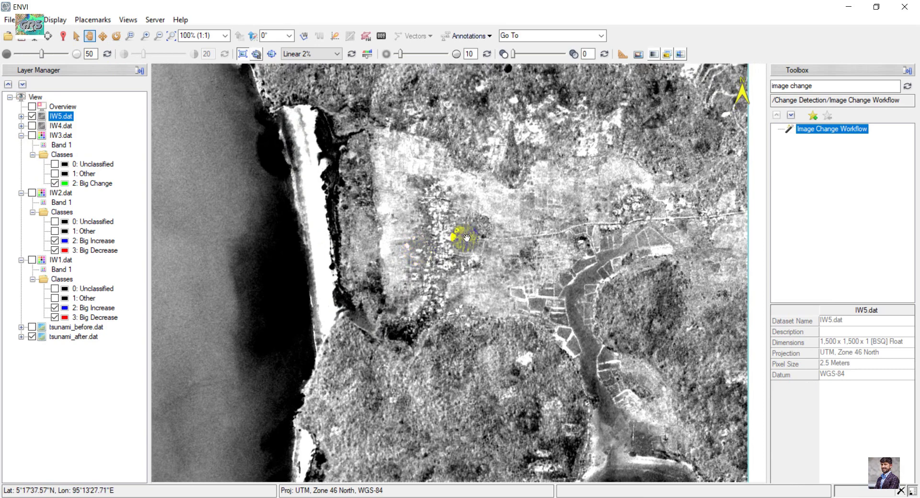
pyautogui.scroll(-2, 466, 236)
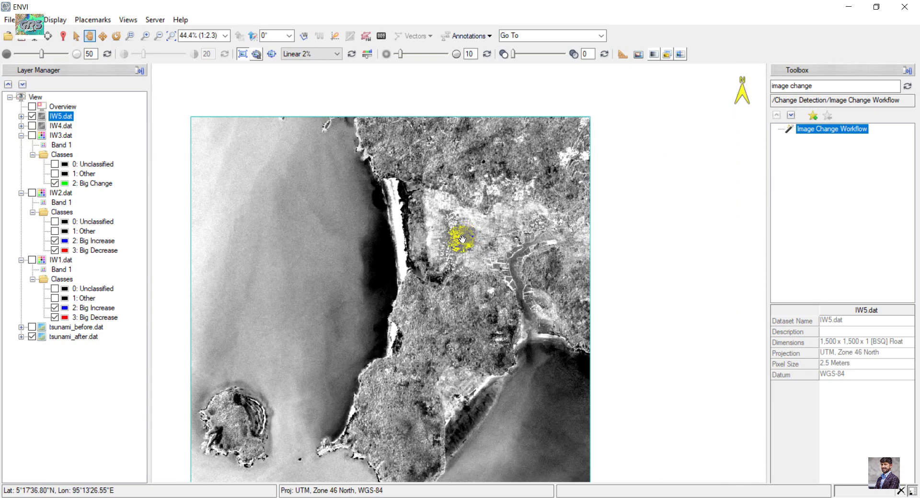
pyautogui.moveTo(411, 225); pyautogui.dragTo(459, 200)
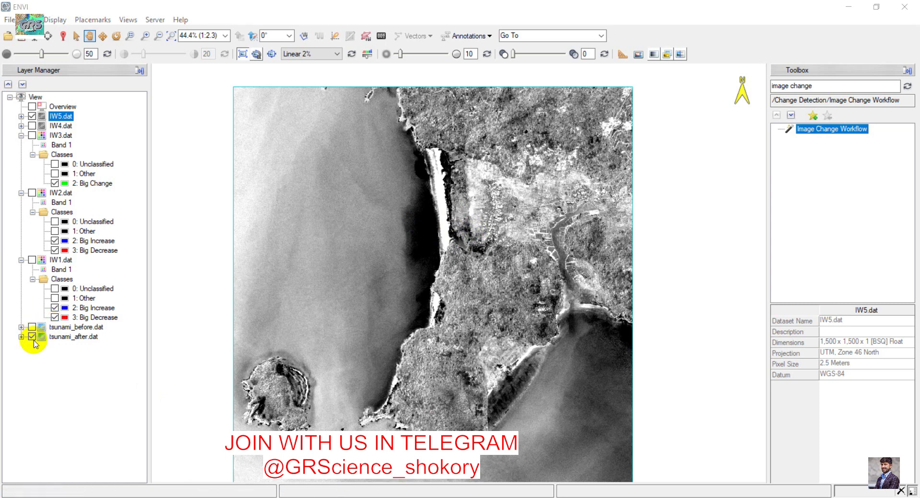
# - Hide the IW5.dat layer and check the IW1.dat change classes over the tsunami_after.dat image, leaving IW1.dat hidden
pyautogui.click(31, 117)
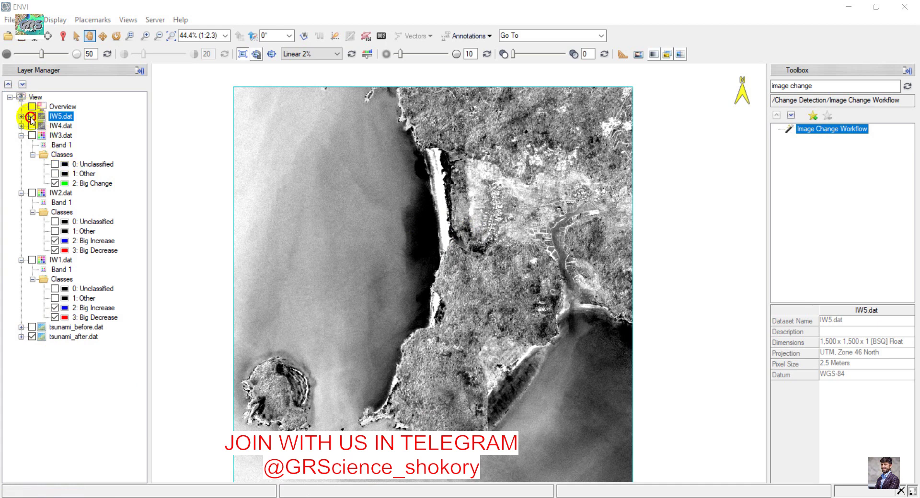
pyautogui.moveTo(437, 220)
pyautogui.mouseDown()
pyautogui.moveTo(434, 242)
pyautogui.moveTo(433, 228)
pyautogui.mouseUp()
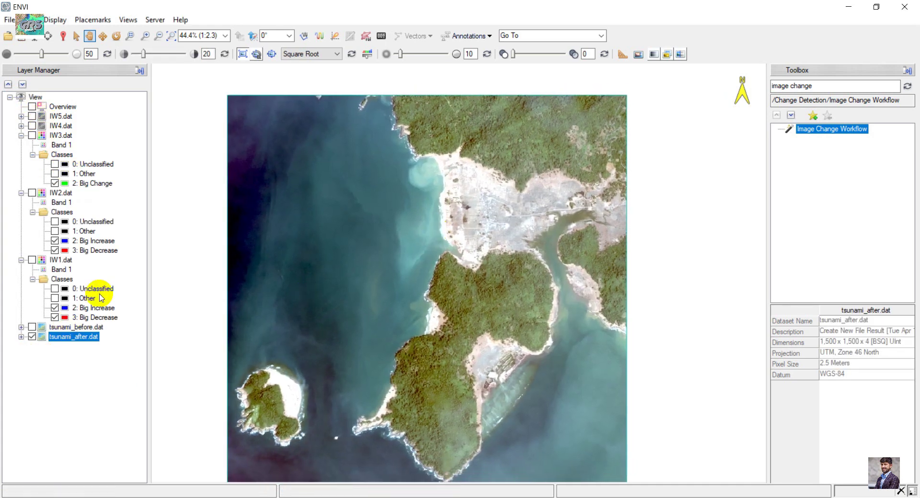
pyautogui.click(31, 260)
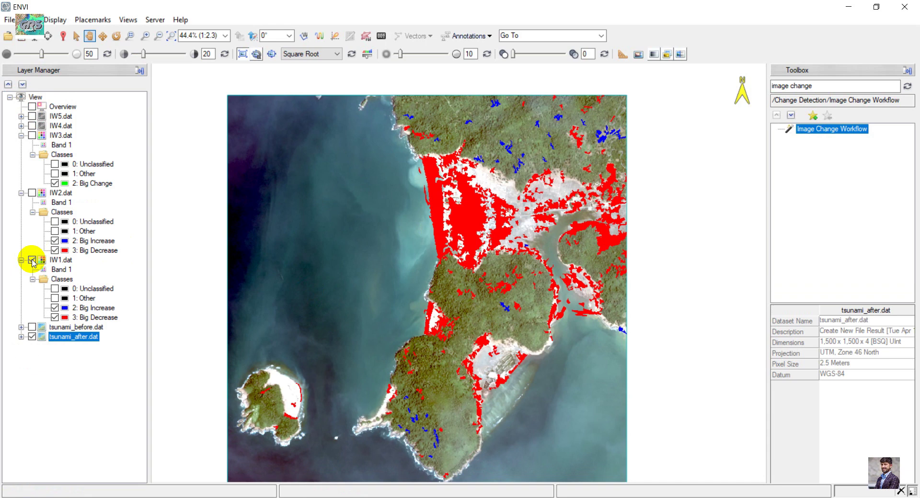
pyautogui.click(32, 259)
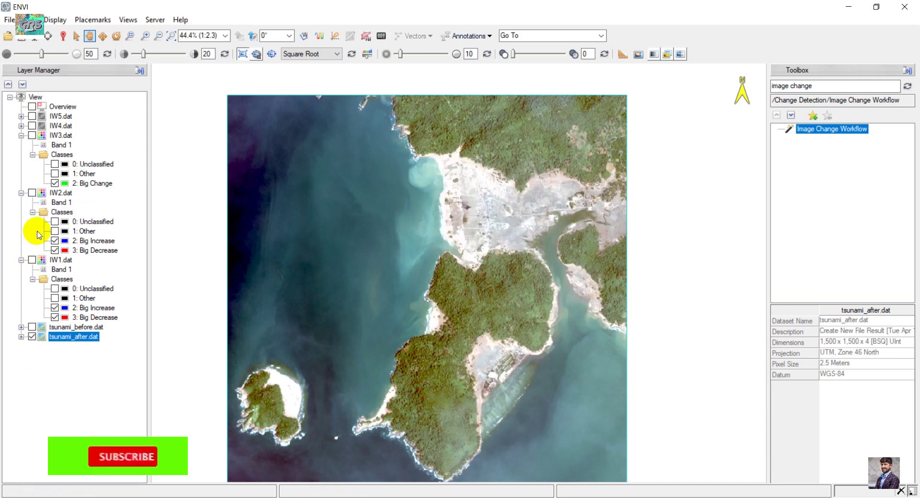
# - Show the IW2.dat, IW3.dat and IW4.dat change results one after another over the tsunami_after.dat image to compare them
pyautogui.click(32, 193)
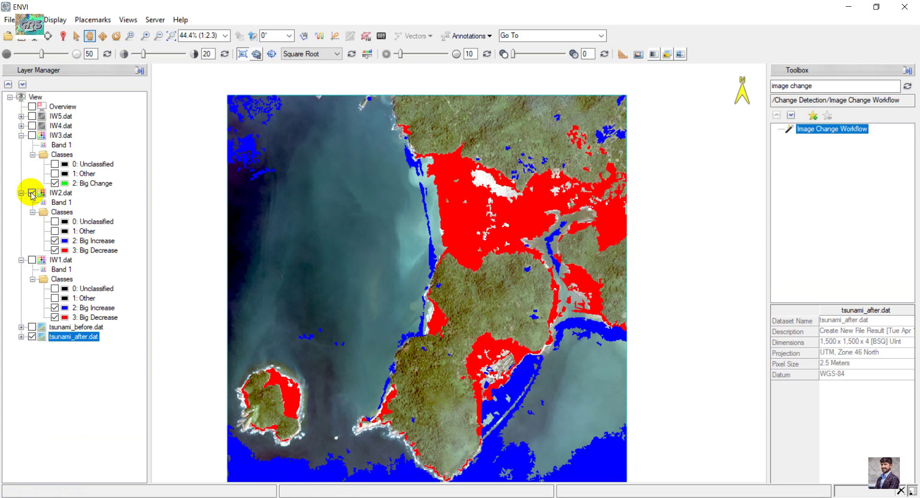
pyautogui.click(32, 136)
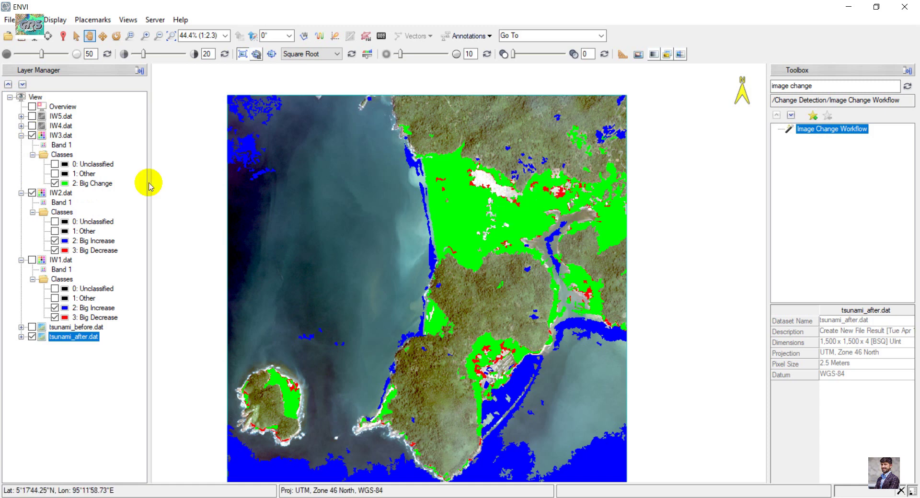
pyautogui.click(32, 126)
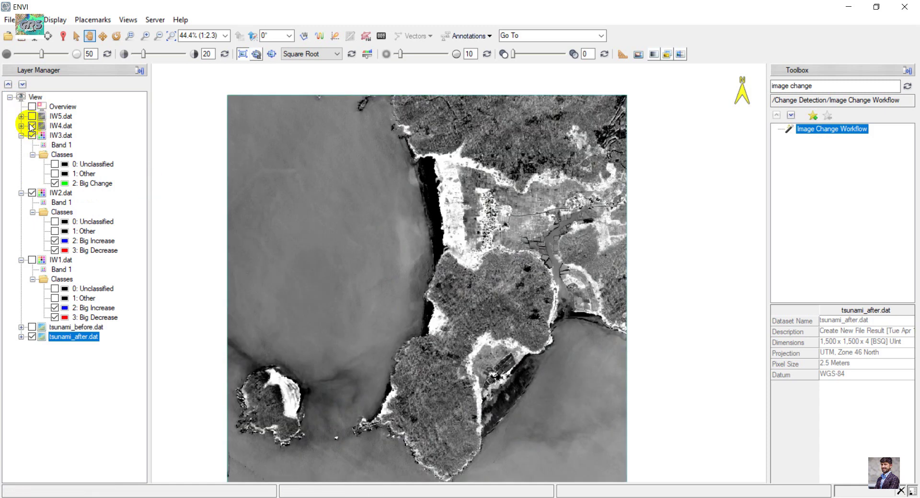